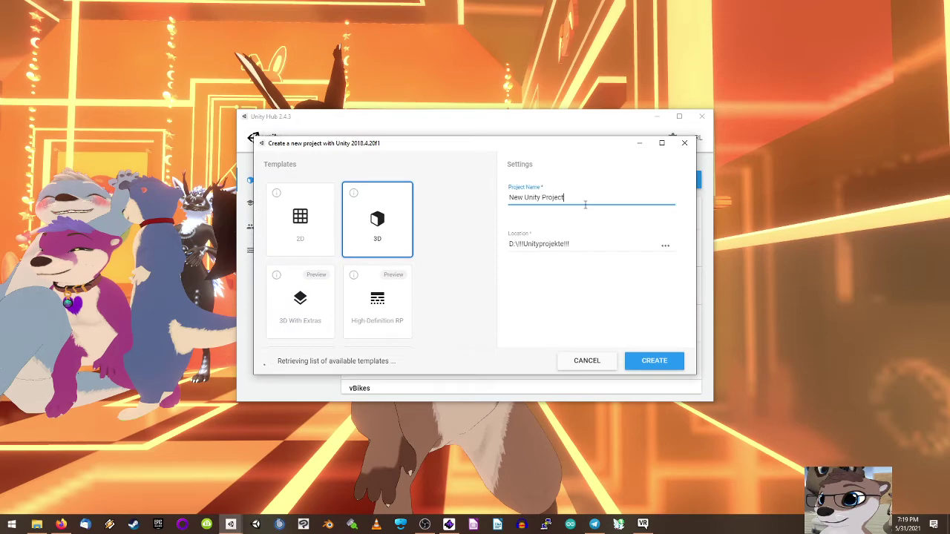
Step: Name the new 3D project MeerkatUploadVideoUnityPackage and create it in the existing Unityprojekte location
key(BackSpace)
key(BackSpace)
key(BackSpace)
key(BackSpace)
key(BackSpace)
key(BackSpace)
key(BackSpace)
key(BackSpace)
key(BackSpace)
key(BackSpace)
key(BackSpace)
key(BackSpace)
key(BackSpace)
key(BackSpace)
key(BackSpace)
key(BackSpace)
key(BackSpace)
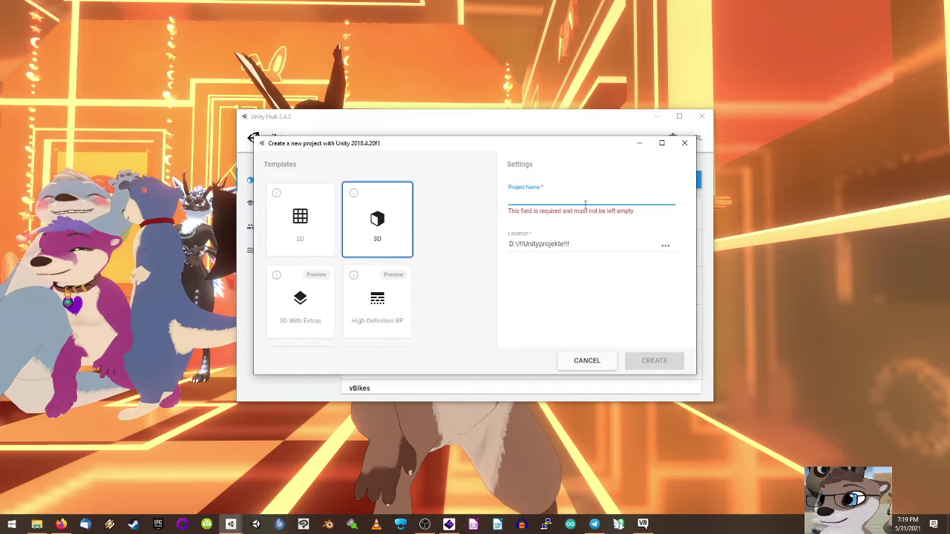
text(Meerkat)
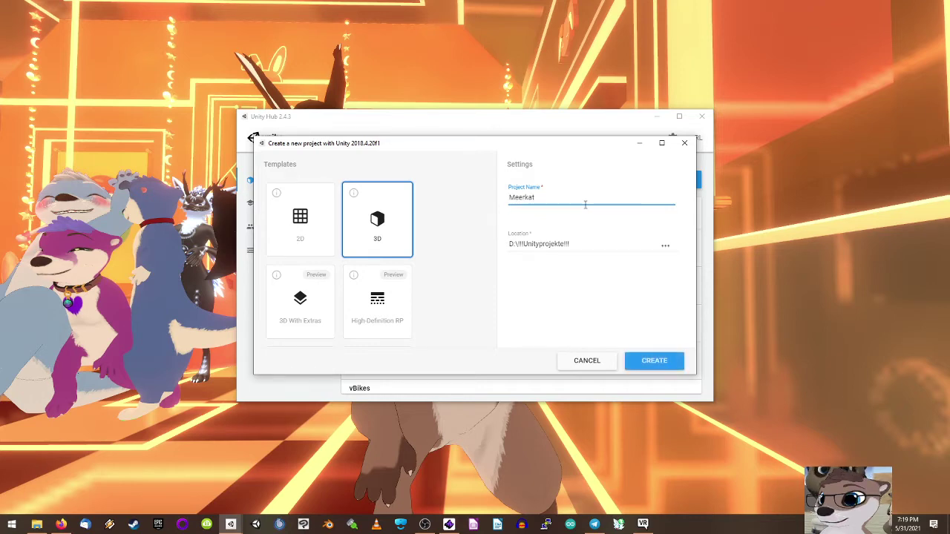
text(UploadVideo)
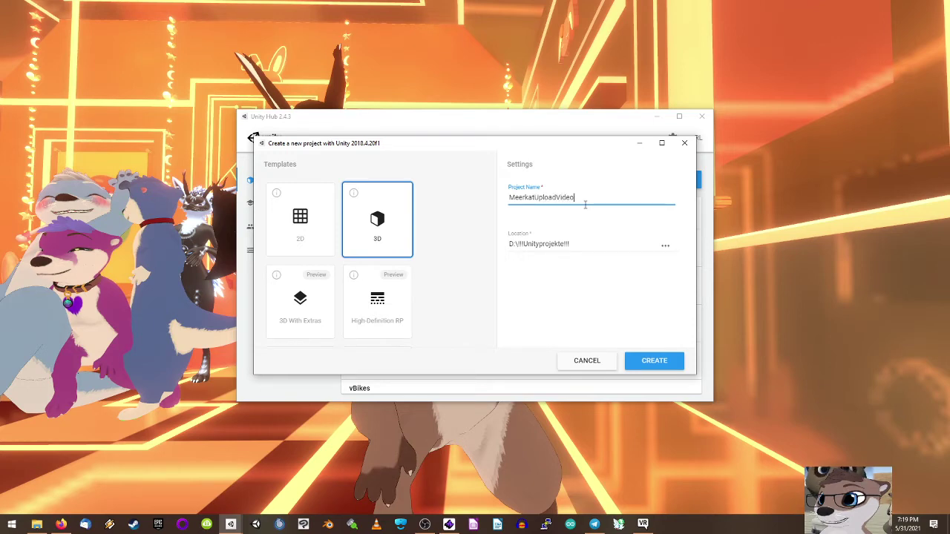
text(UnityPackage)
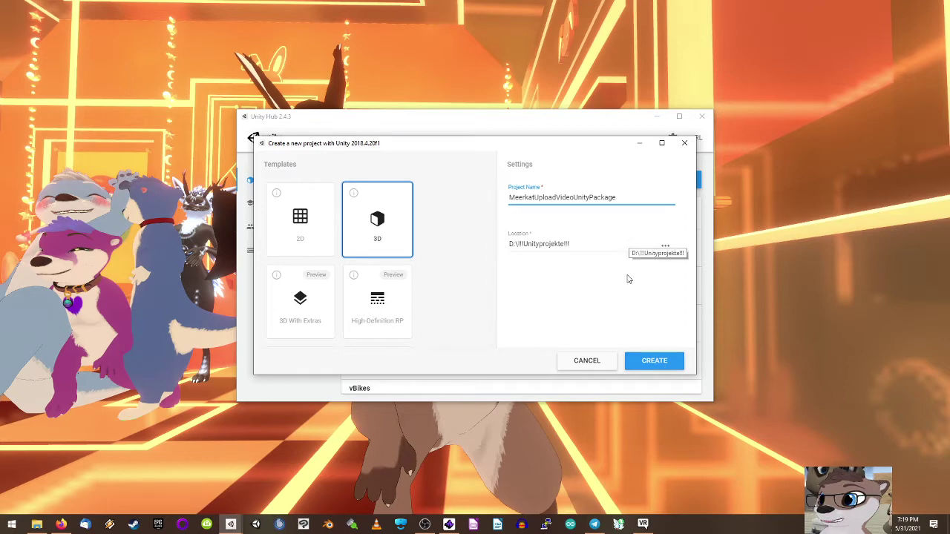
click(653, 361)
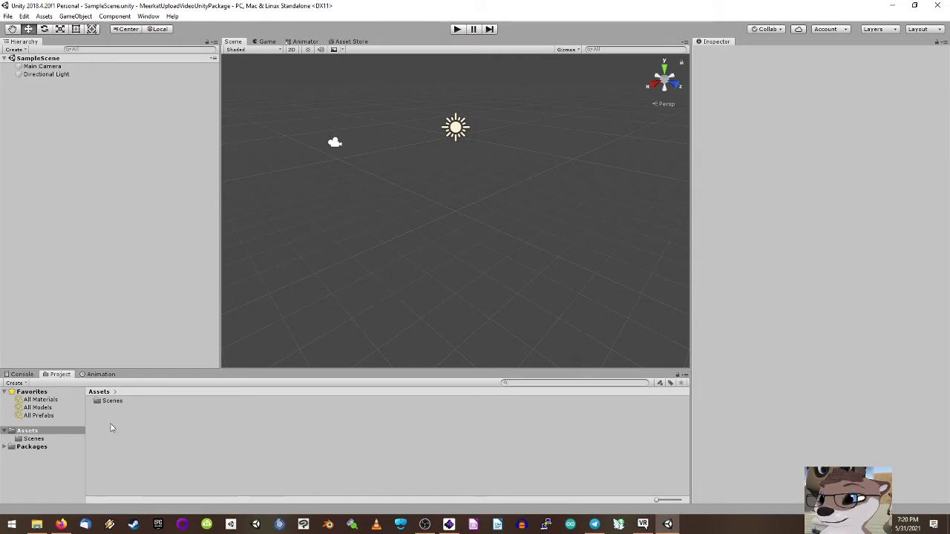
Step: Import the complete Dynamic Bone package from My Assets in the Asset Store and return to the Scene view
click(38, 438)
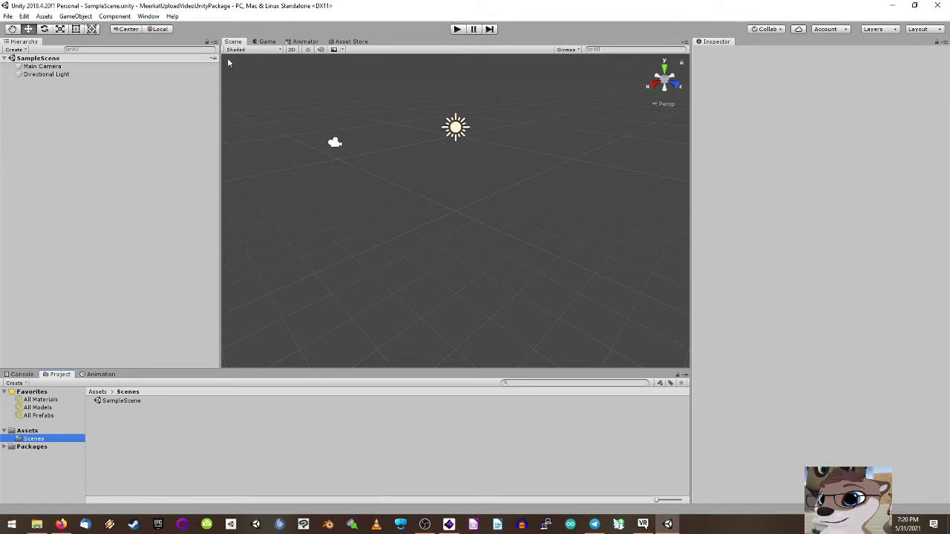
click(352, 41)
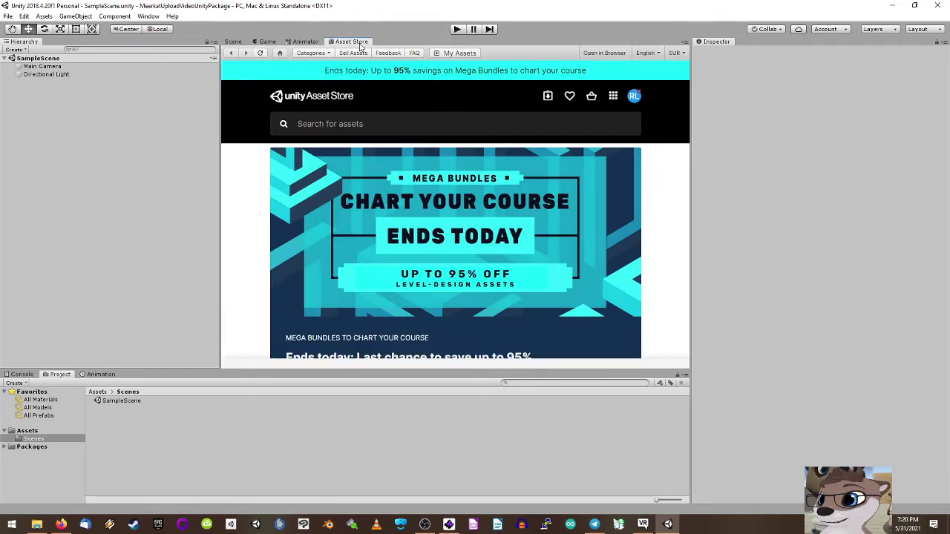
click(458, 53)
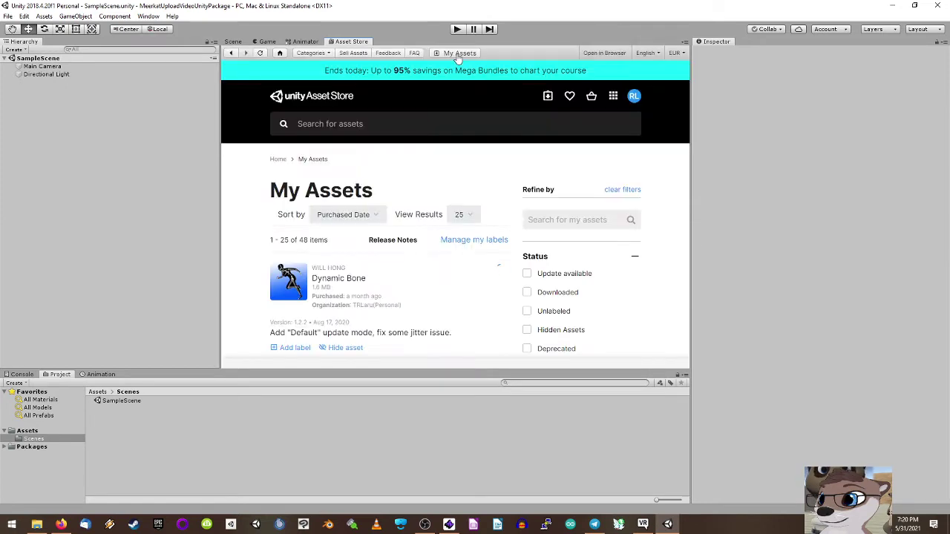
scroll(388, 227, down, 1)
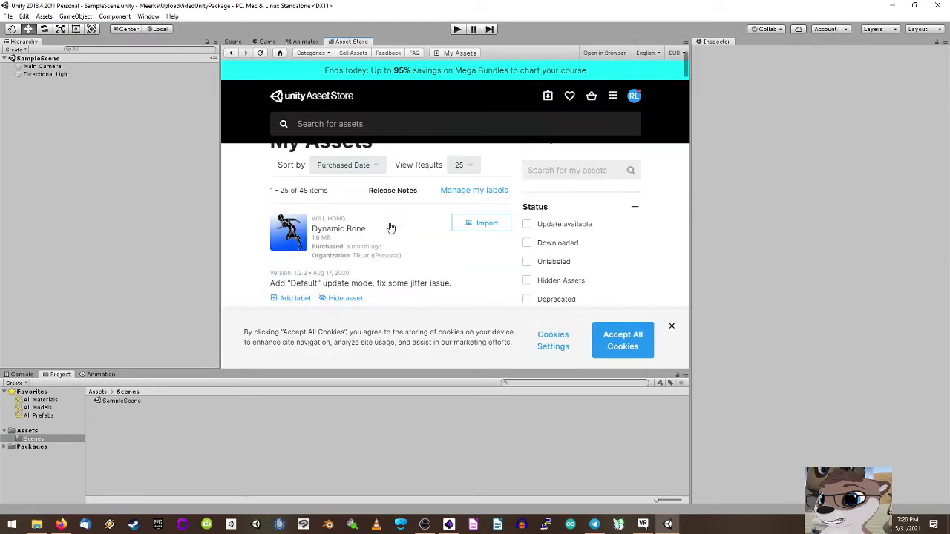
click(486, 225)
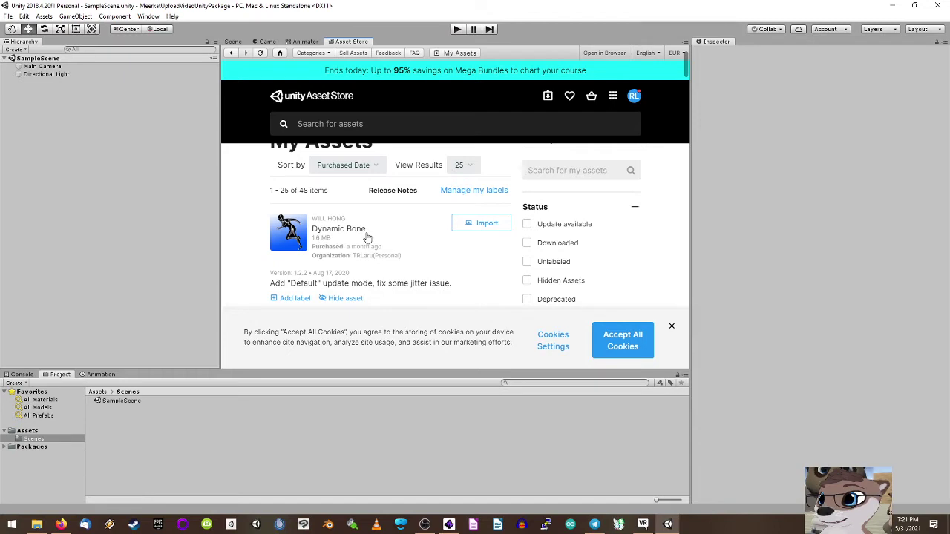
click(476, 225)
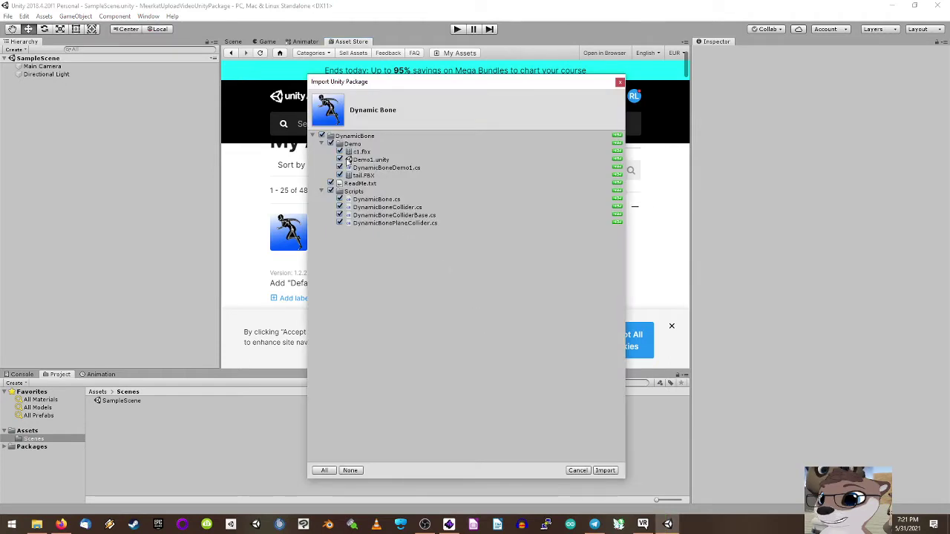
click(605, 471)
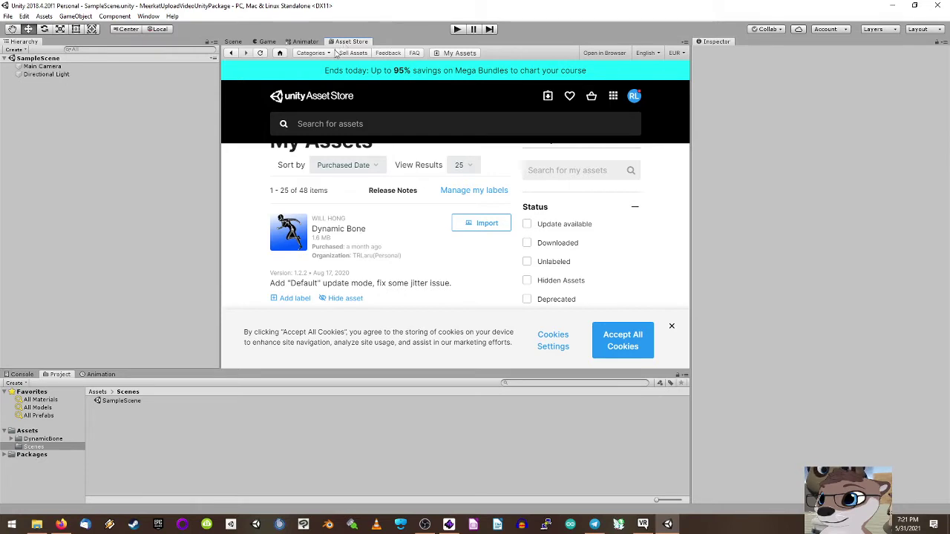
click(233, 42)
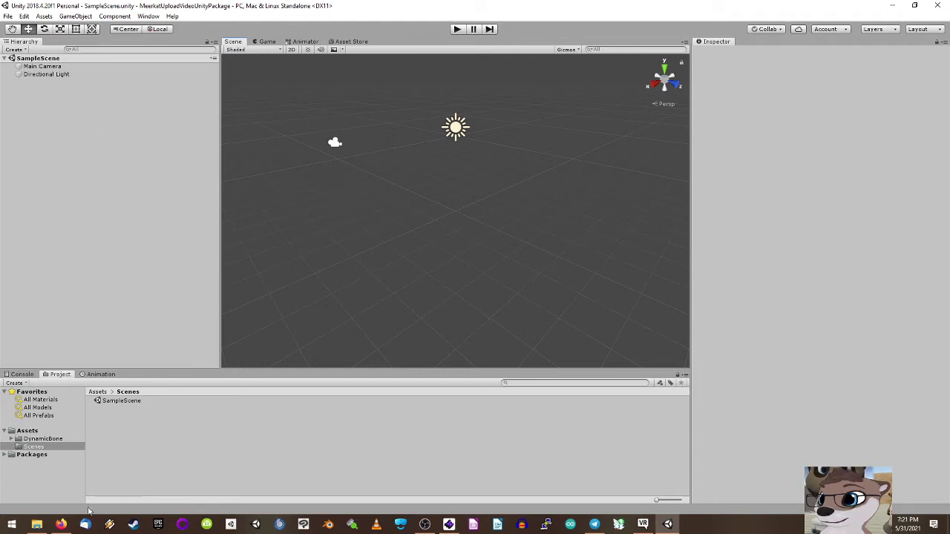
Step: Import all contents of the VRCSDK3-AVATAR-2021.05.17.12.52_Public package from the Unityprojekte folder into the project
mouse_move(37, 528)
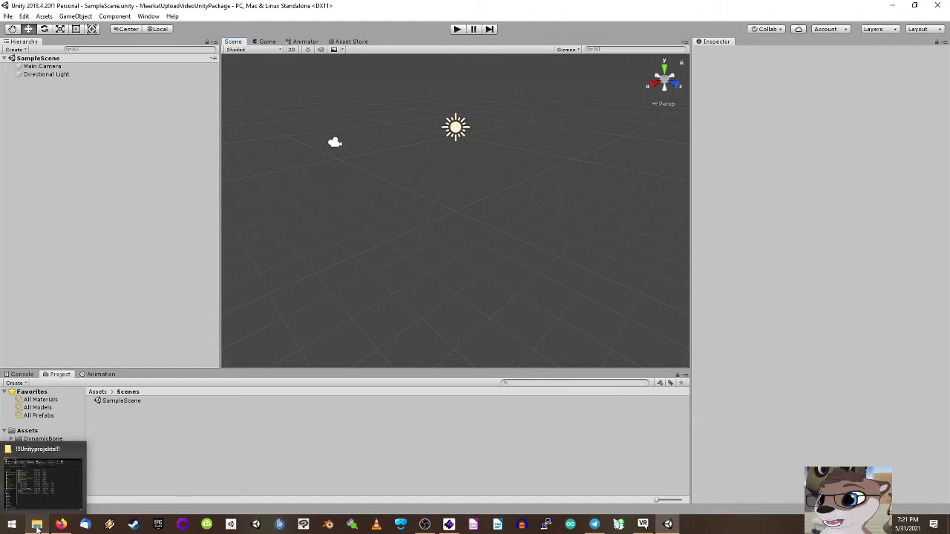
click(37, 528)
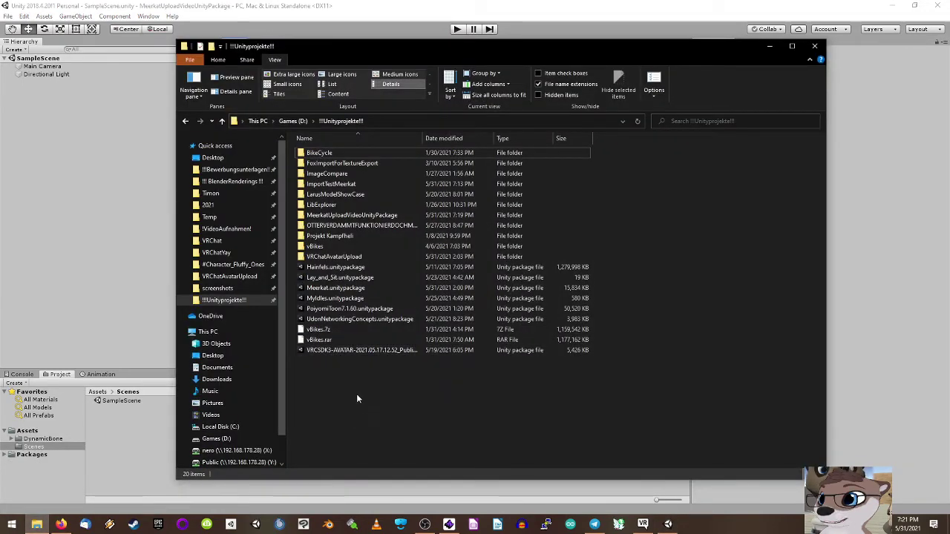
double_click(323, 351)
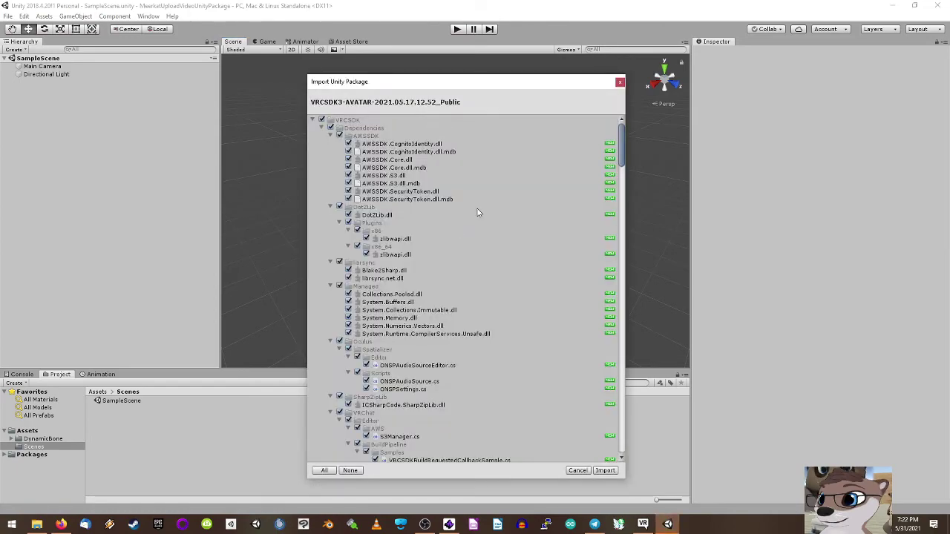
drag(622, 150, 630, 118)
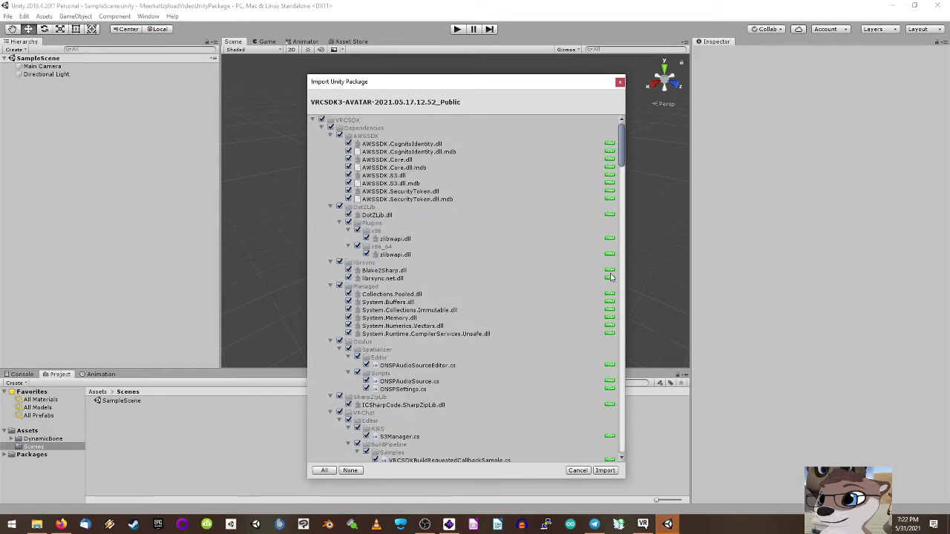
click(608, 474)
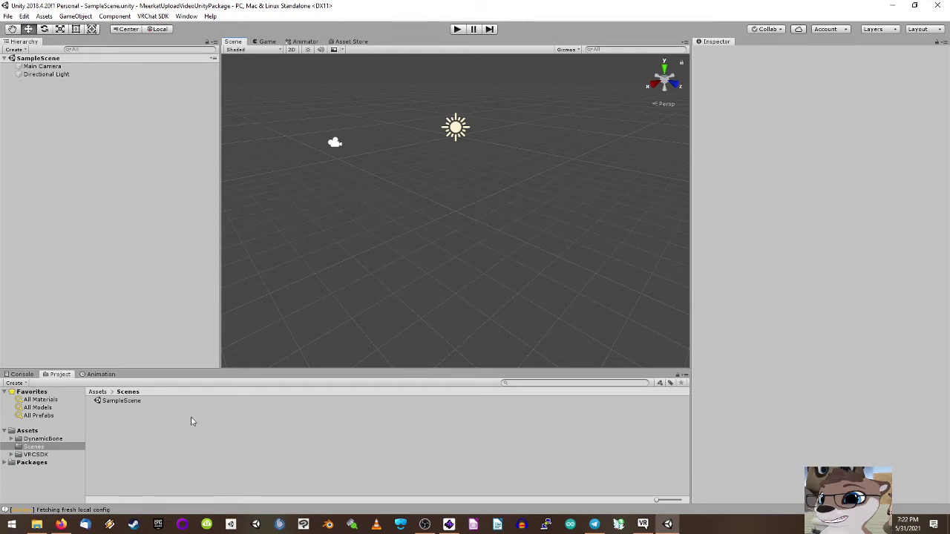
Step: Import all contents of Meerkat.unitypackage from the Unityprojekte folder into the project
mouse_move(38, 526)
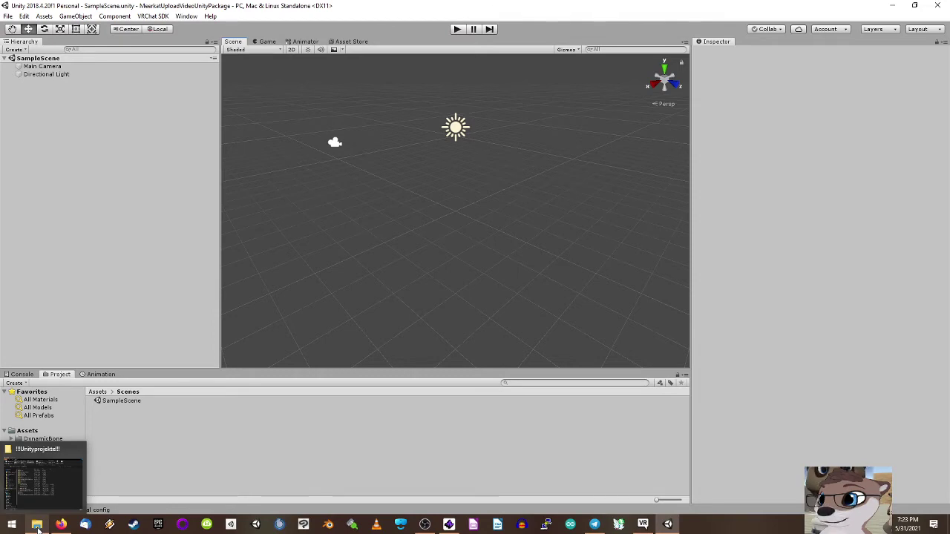
click(38, 526)
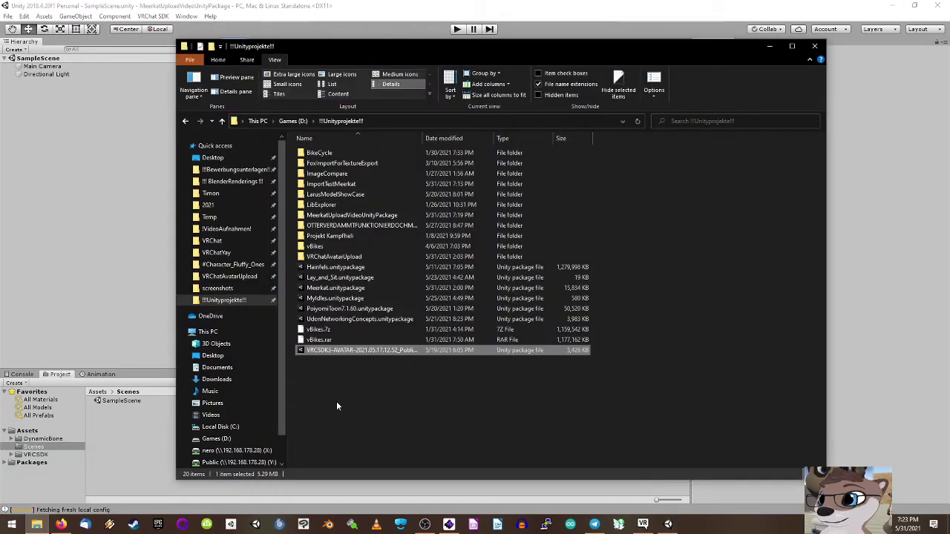
double_click(343, 292)
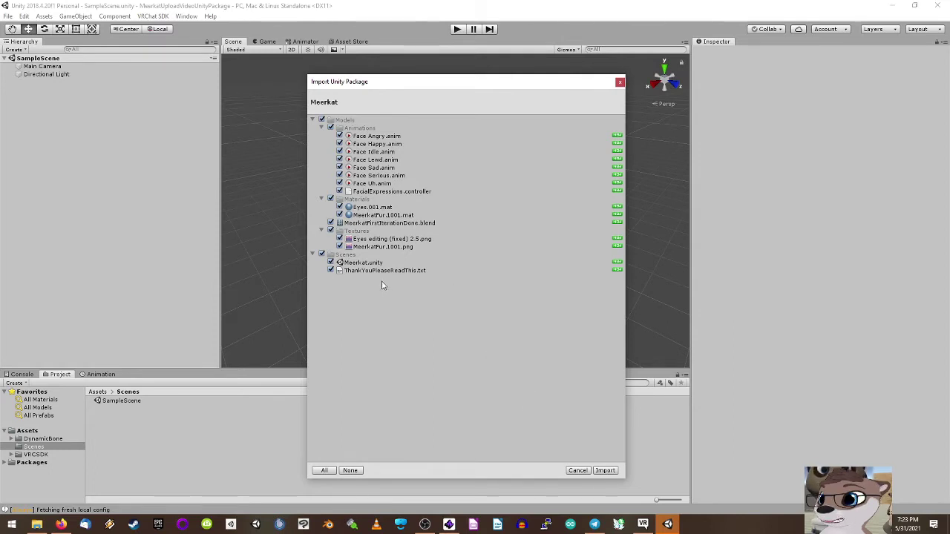
click(604, 471)
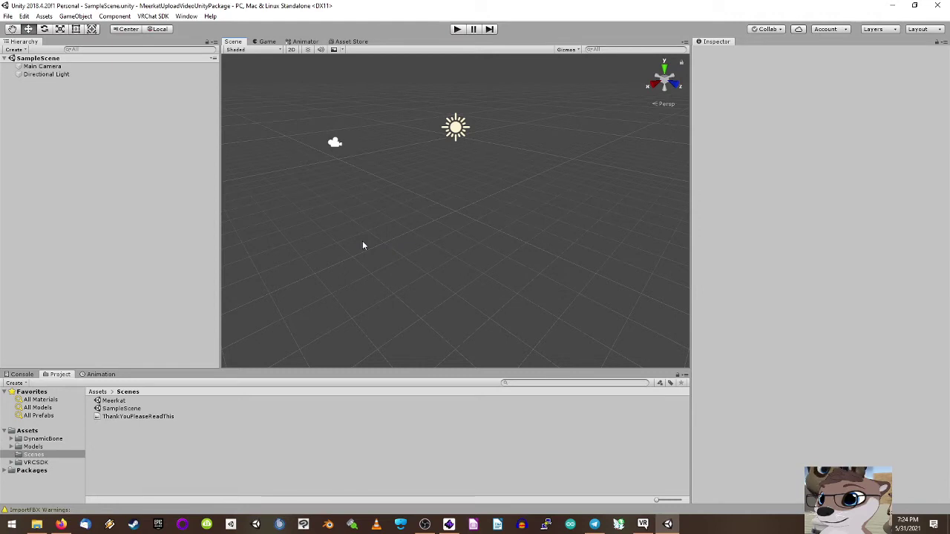
Step: Read the ThankYouPleaseReadThis note and open the Meerkat scene with the MeerkatFirstIterationDone avatar selected and framed
click(140, 417)
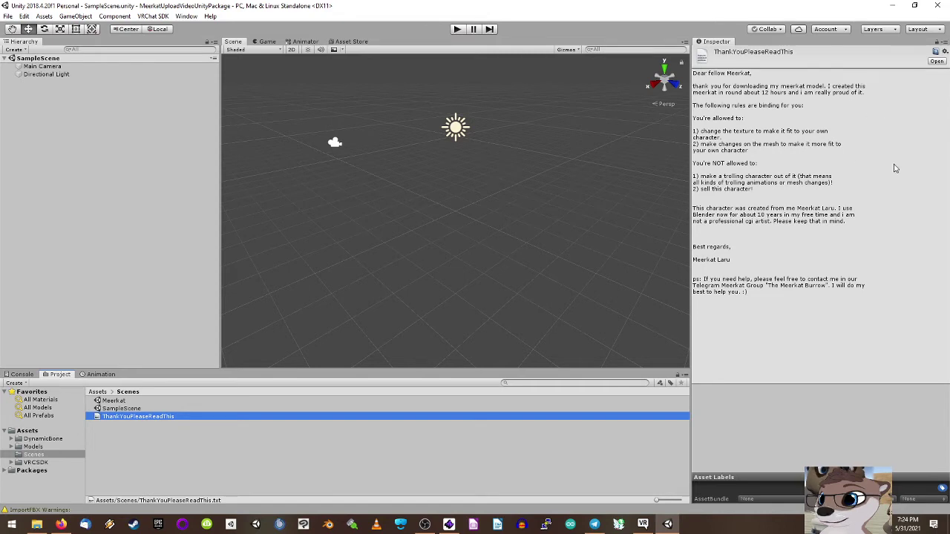
double_click(117, 401)
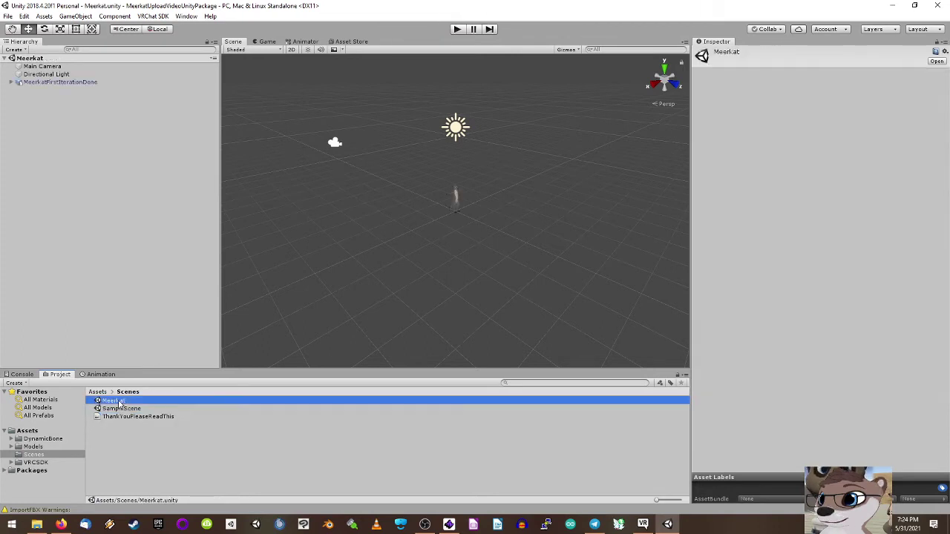
double_click(92, 85)
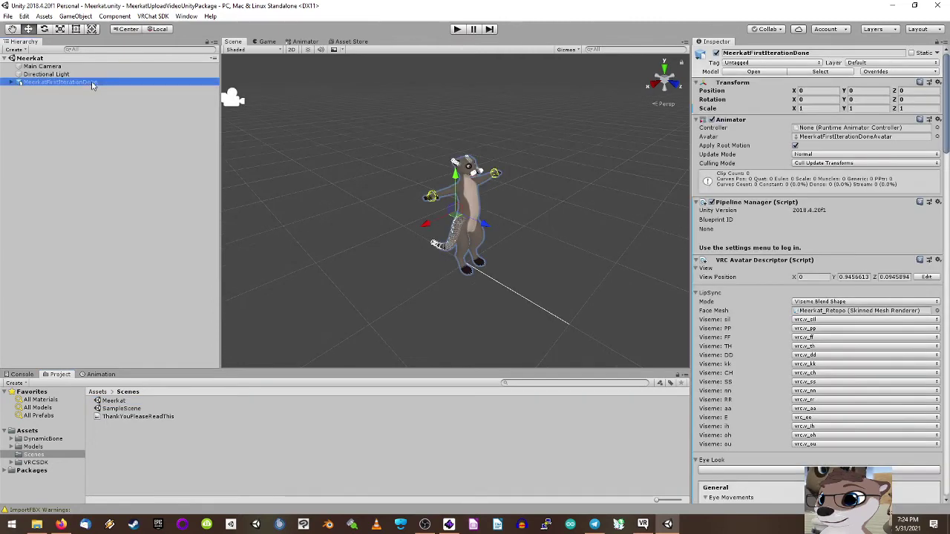
scroll(604, 205, up, 5)
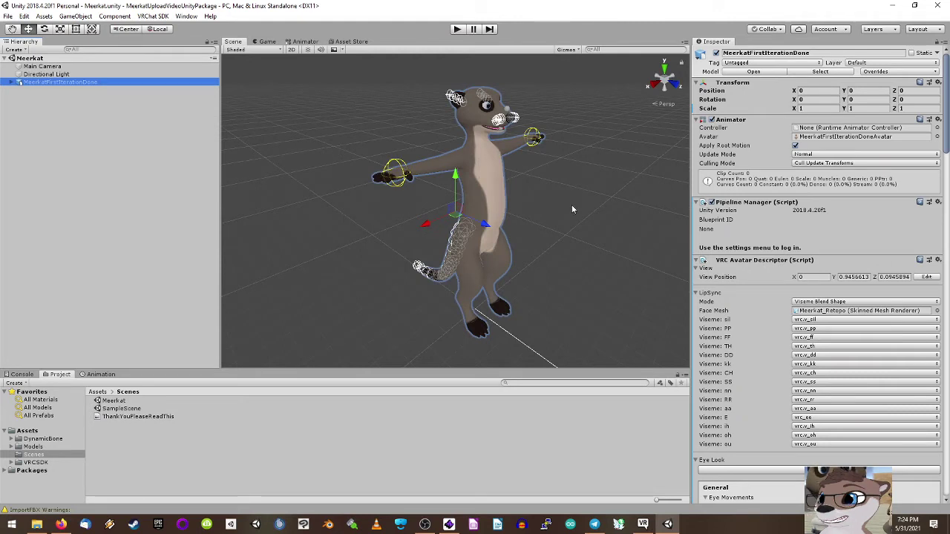
alt+drag(617, 221, 563, 213)
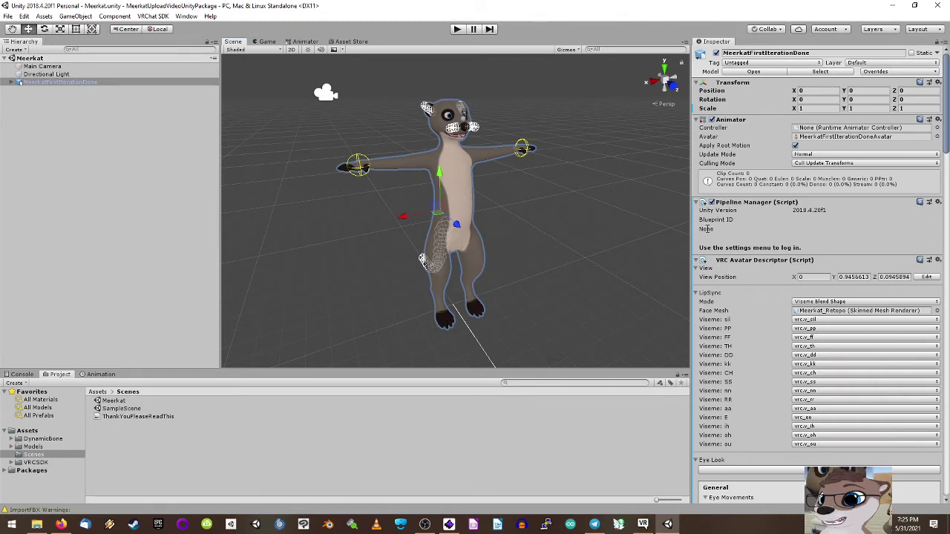
Step: Examine the avatar's view position marker in side view and its lip sync and eye look settings in the VRC Avatar Descriptor
scroll(748, 234, down, 3)
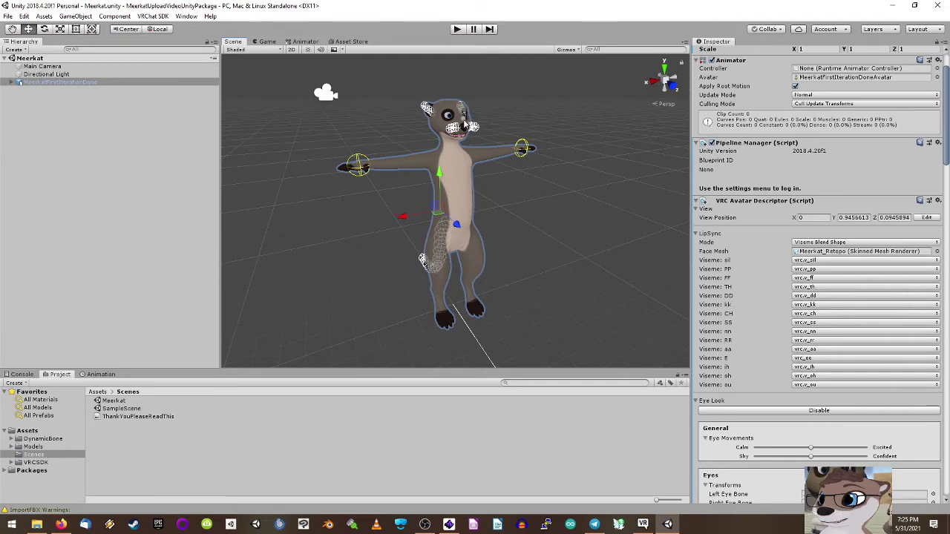
click(673, 83)
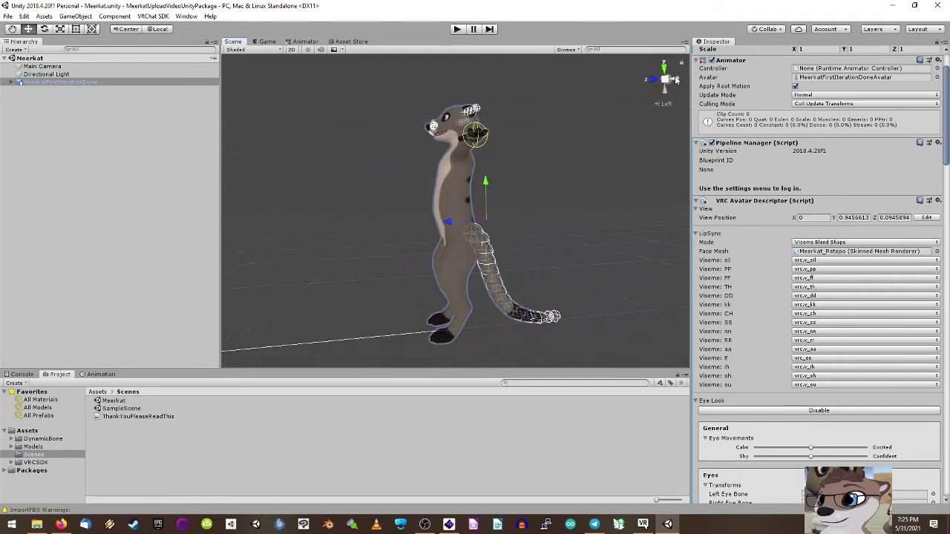
scroll(424, 133, up, 10)
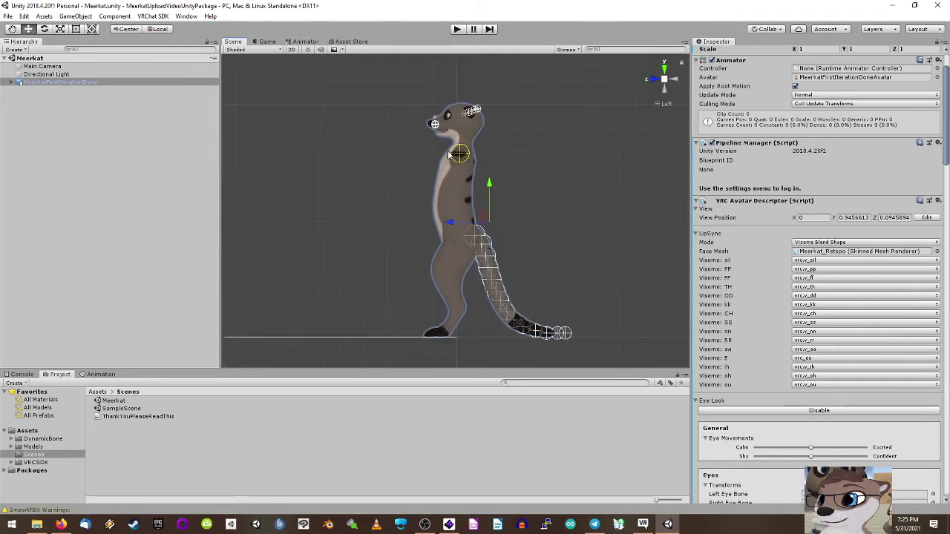
middle_drag(400, 86, 411, 321)
scroll(411, 316, up, 8)
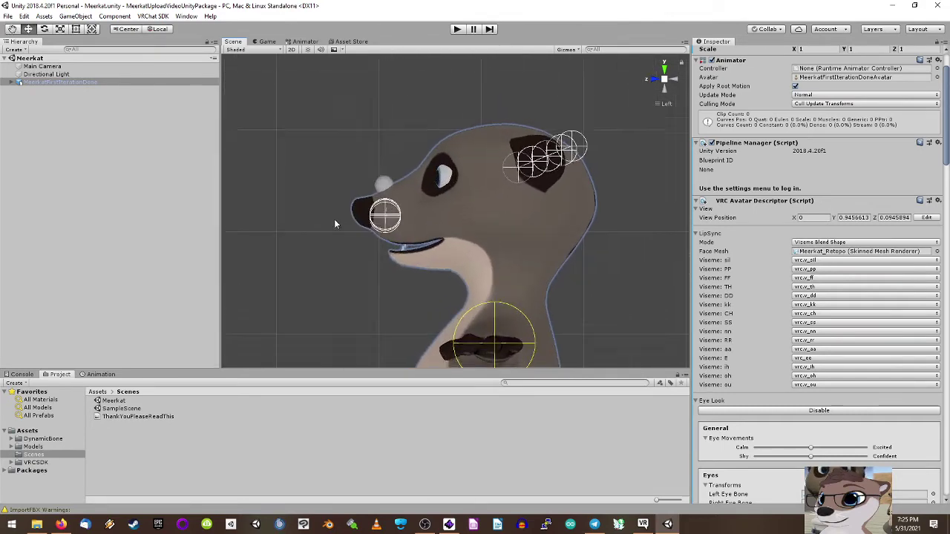
middle_drag(289, 212, 473, 208)
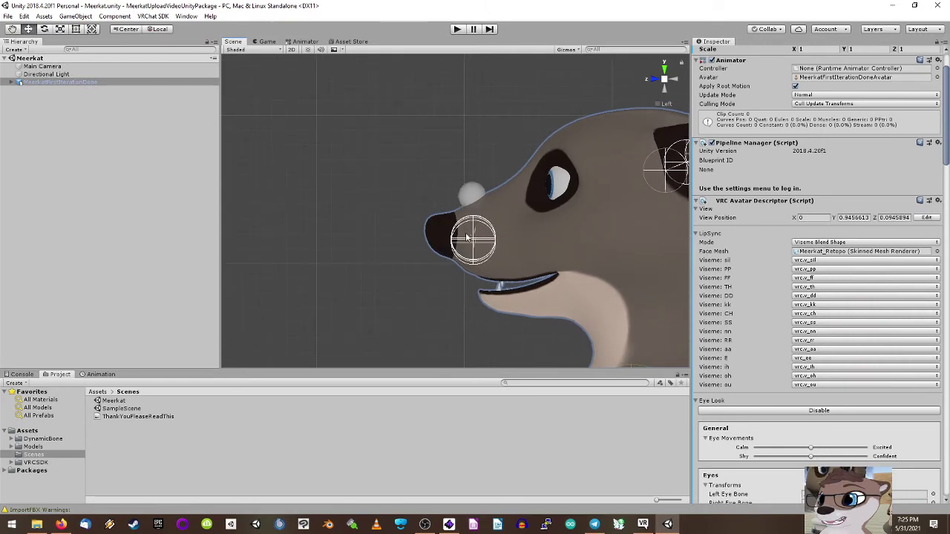
scroll(536, 260, down, 6)
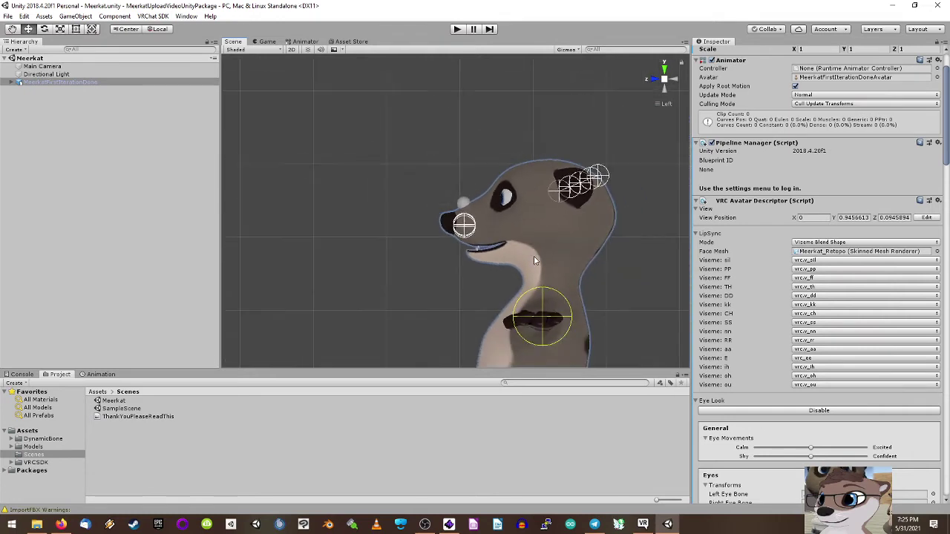
scroll(530, 260, down, 2)
middle_drag(604, 301, 580, 205)
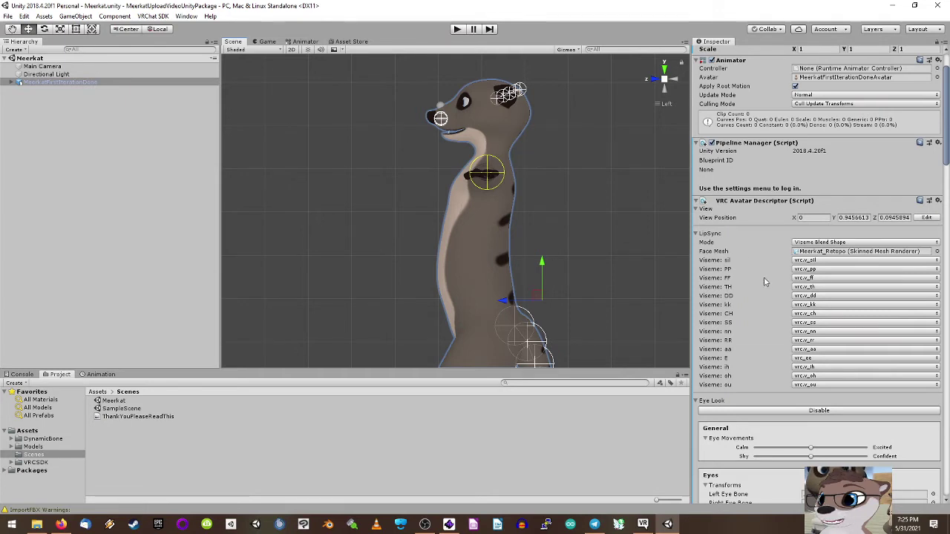
scroll(753, 324, down, 4)
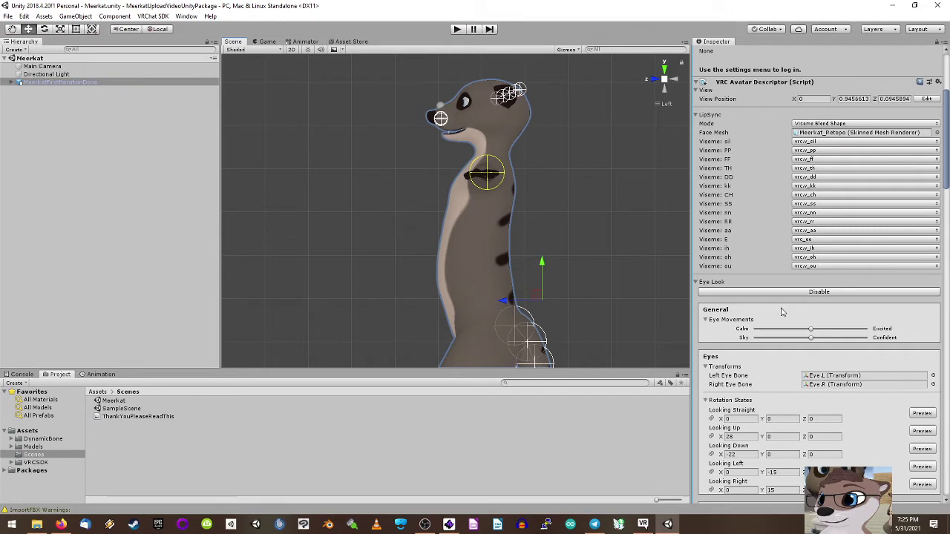
Step: Examine the avatar descriptor's eye rotation, eyelid, playable layer and lower body settings
scroll(781, 312, down, 3)
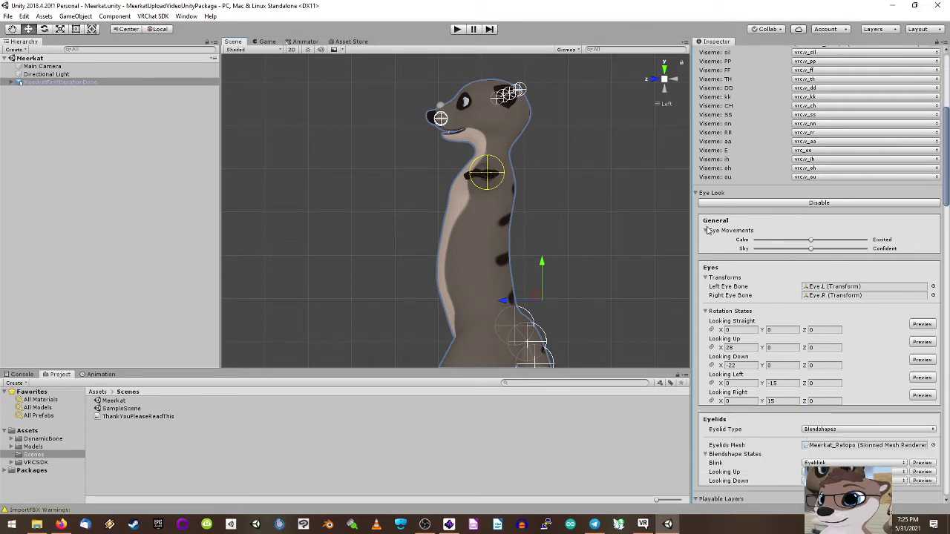
scroll(771, 236, down, 3)
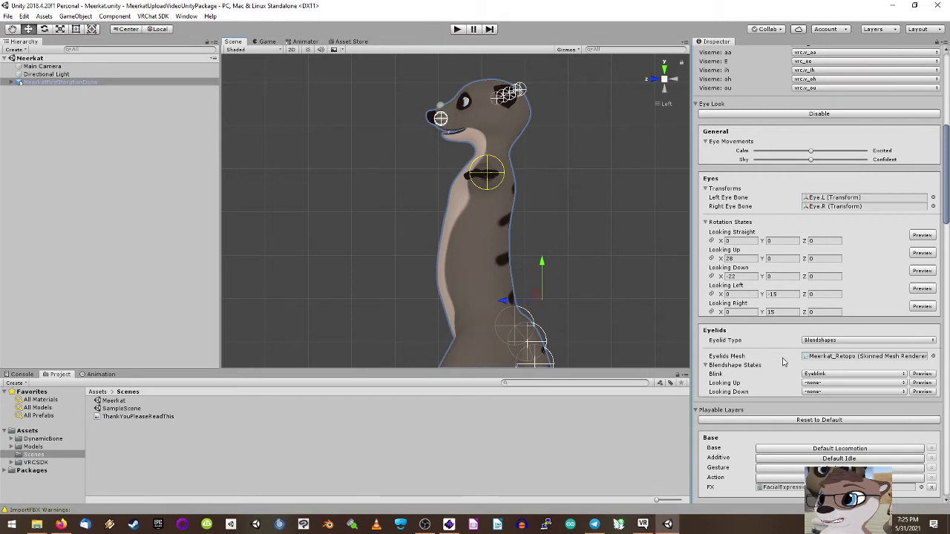
scroll(769, 362, down, 5)
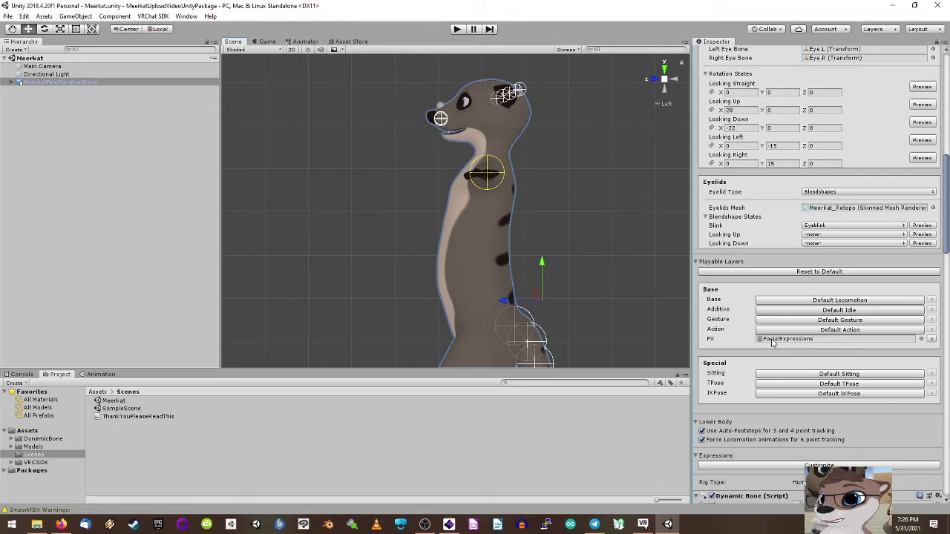
scroll(772, 341, down, 3)
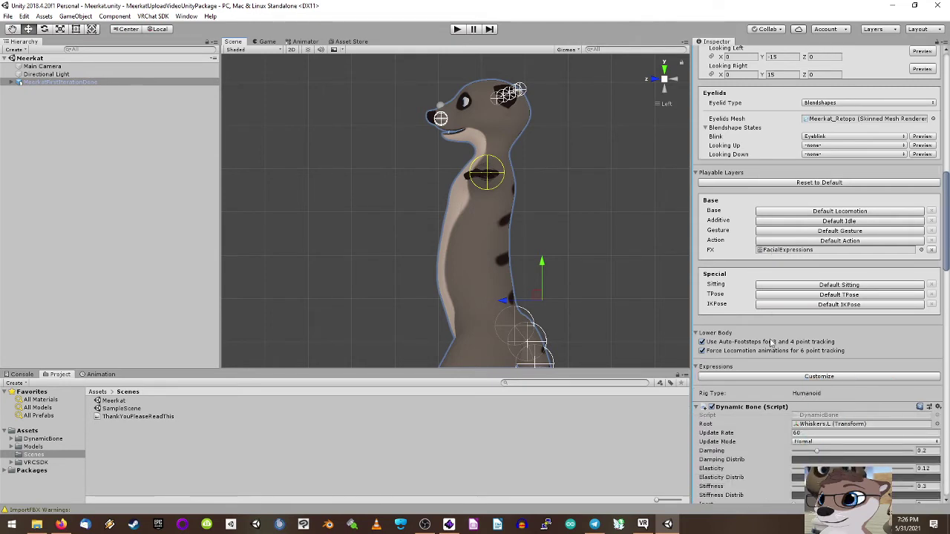
Step: Inspect the Dynamic Bone components for Whiskers.L and Whiskers.R with their collider lists expanded
scroll(772, 342, down, 6)
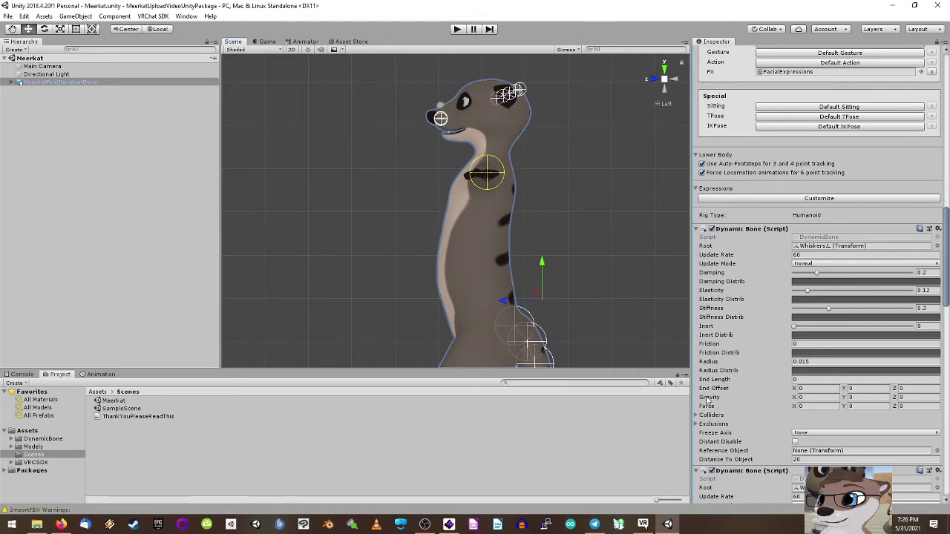
scroll(737, 329, down, 3)
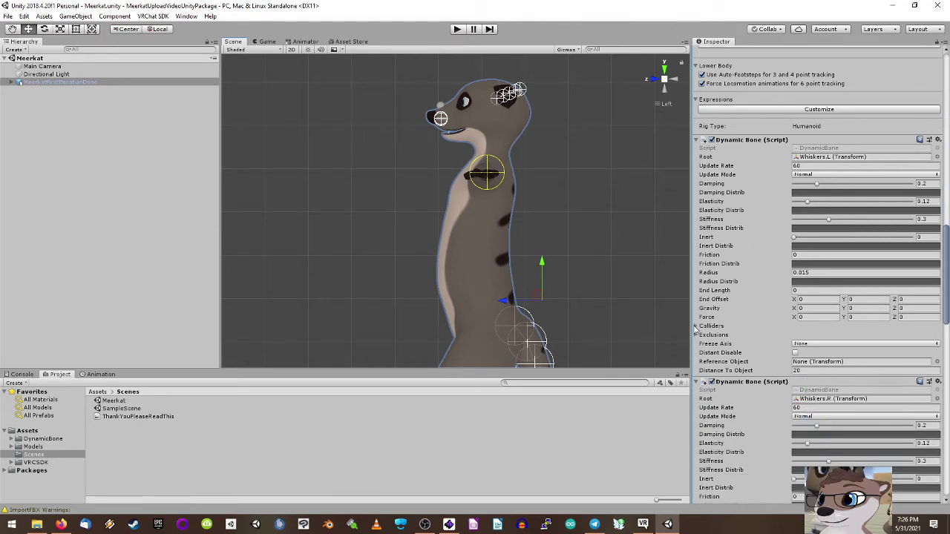
click(698, 326)
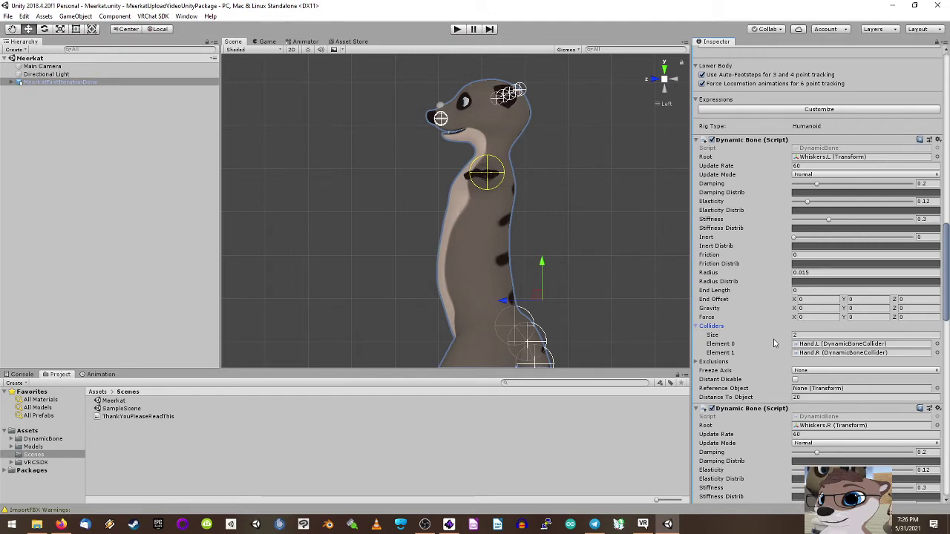
scroll(771, 340, down, 3)
scroll(771, 342, down, 3)
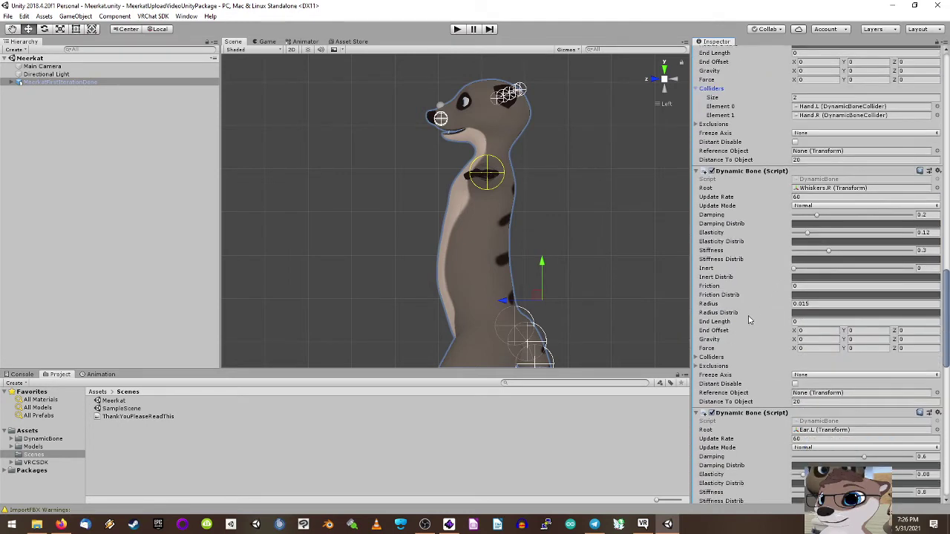
click(697, 358)
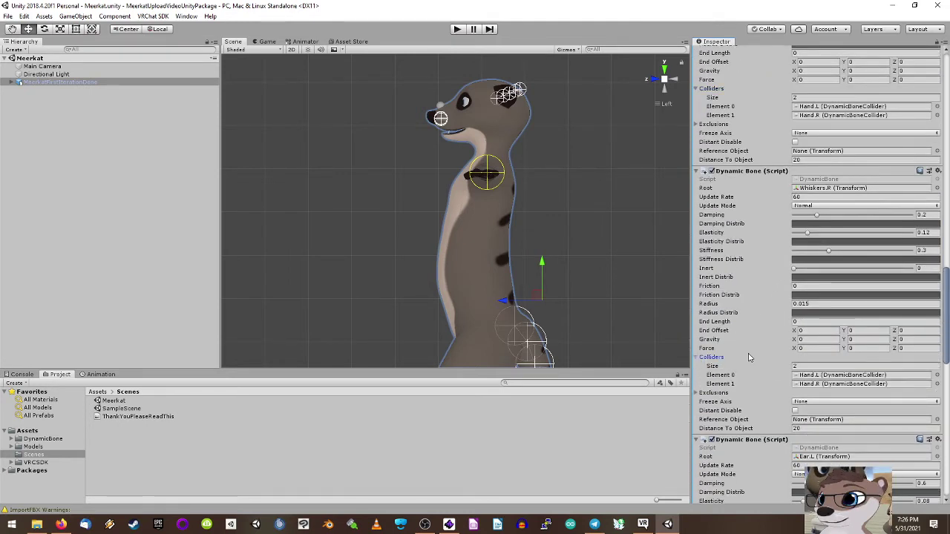
Step: Inspect the Dynamic Bone components for Ear.L and Ear.R with their collider lists expanded
scroll(748, 356, down, 7)
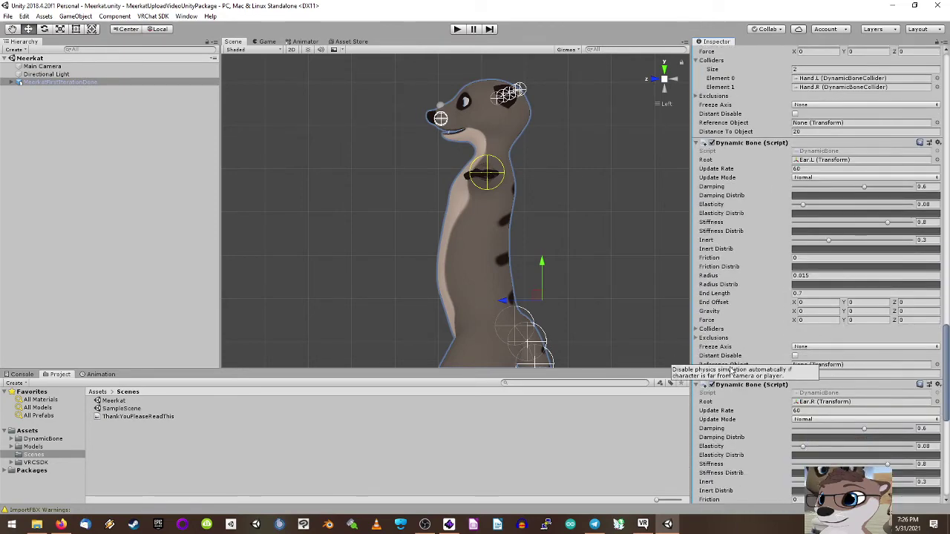
click(697, 329)
scroll(746, 317, down, 5)
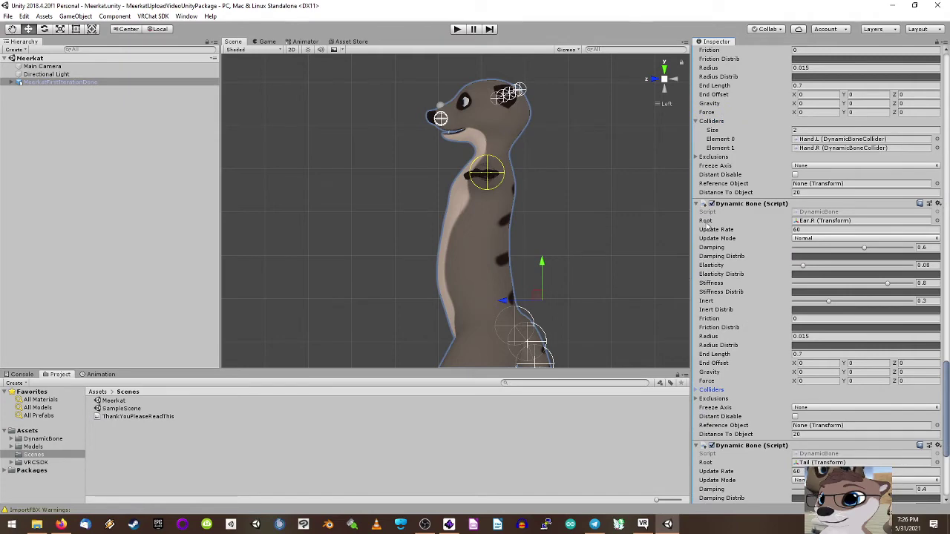
click(697, 390)
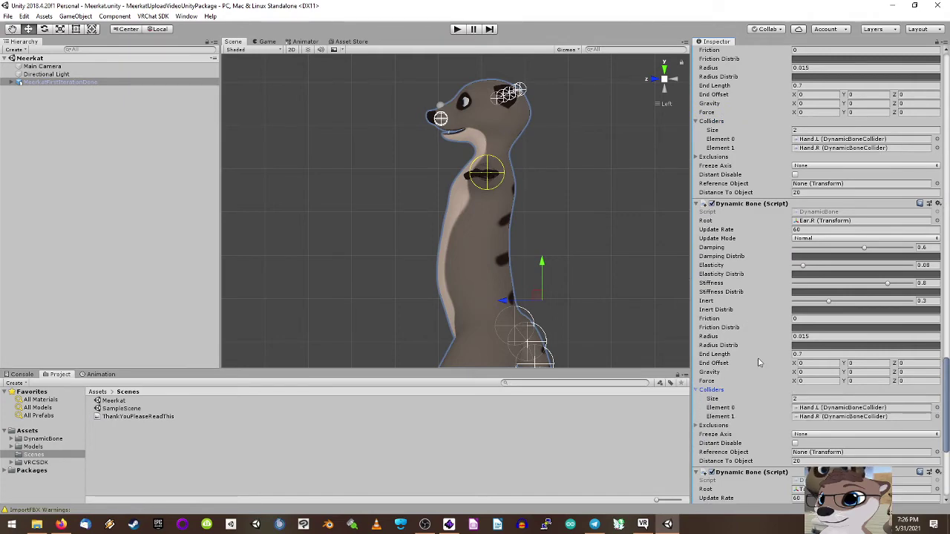
Step: Check the Tail Dynamic Bone's settings and collider list, and return to the start of the avatar's component settings
scroll(759, 362, down, 6)
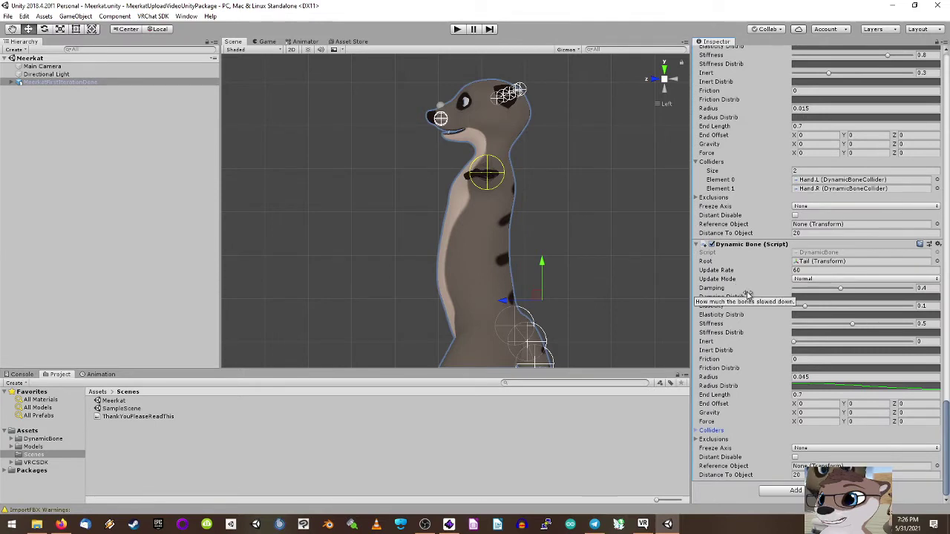
click(696, 431)
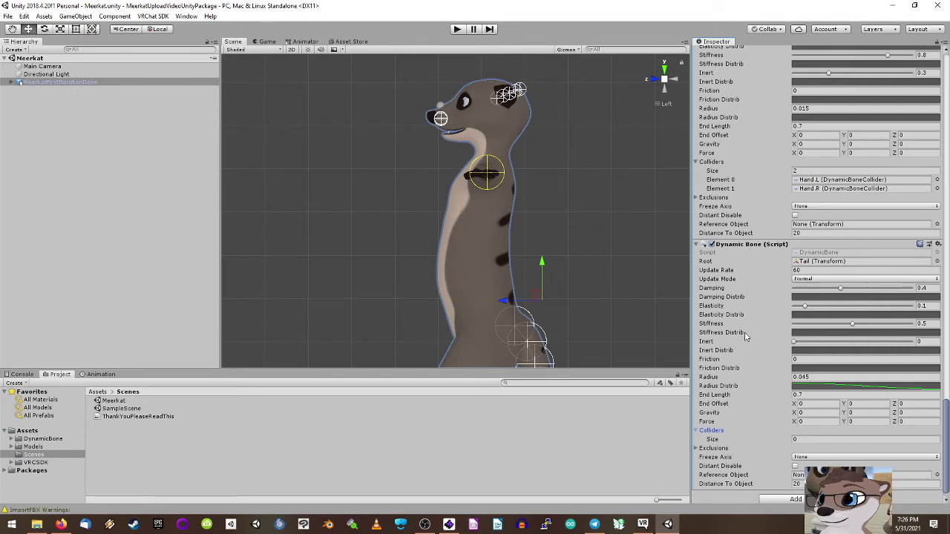
click(697, 431)
click(697, 431)
scroll(720, 408, down, 5)
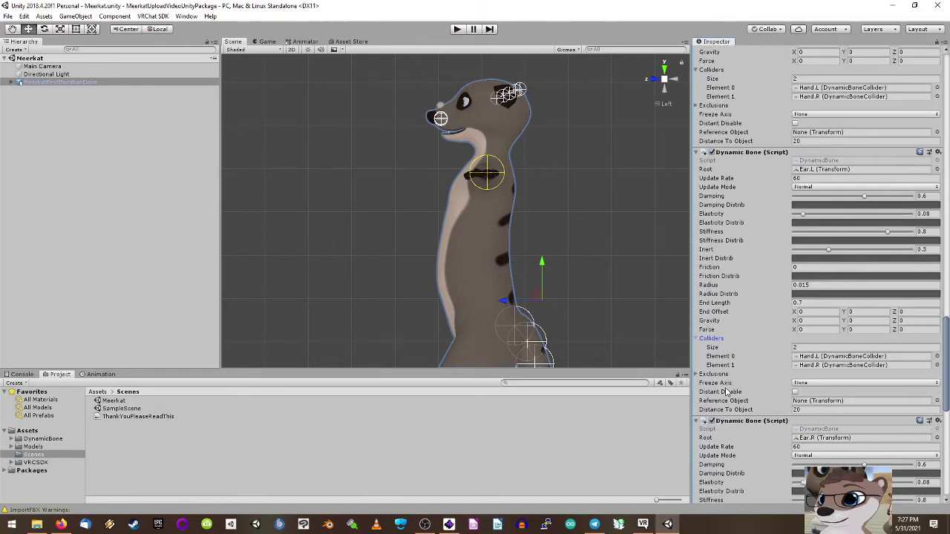
scroll(727, 391, up, 15)
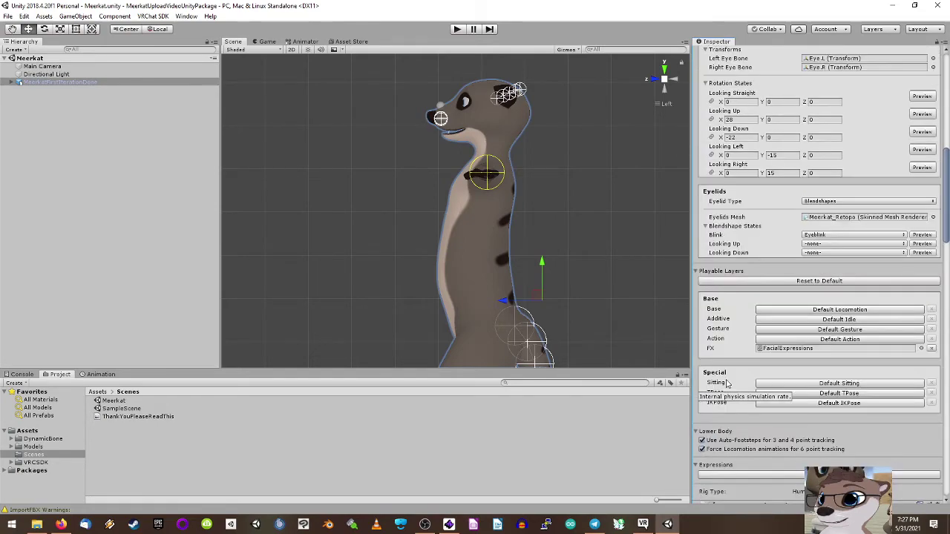
scroll(727, 382, up, 8)
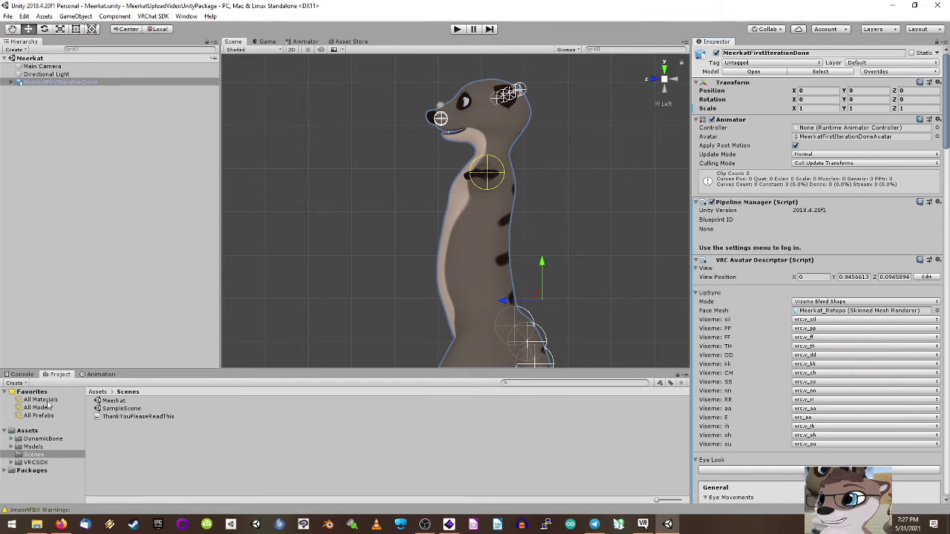
Step: Show the import settings and preview of the MeerkatFur.1001 texture in the Models/Textures folder
click(11, 447)
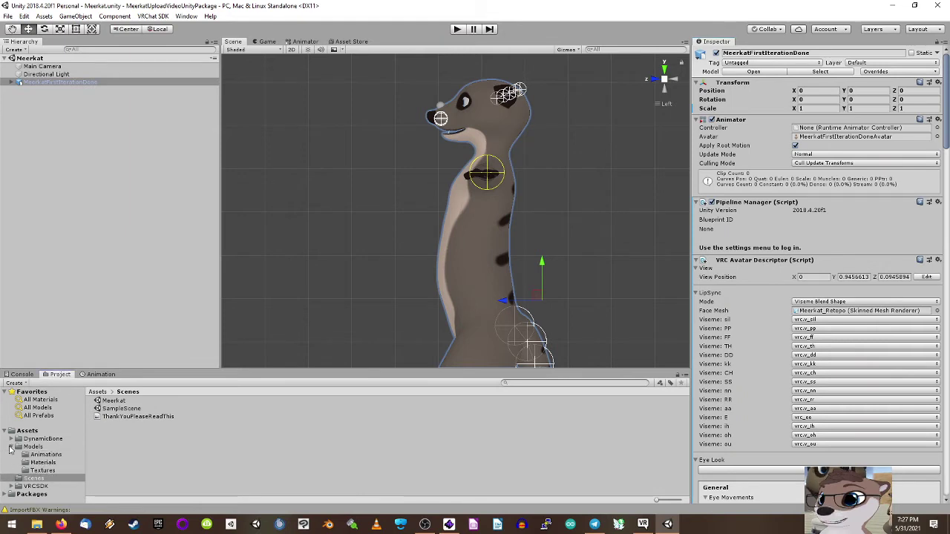
click(42, 471)
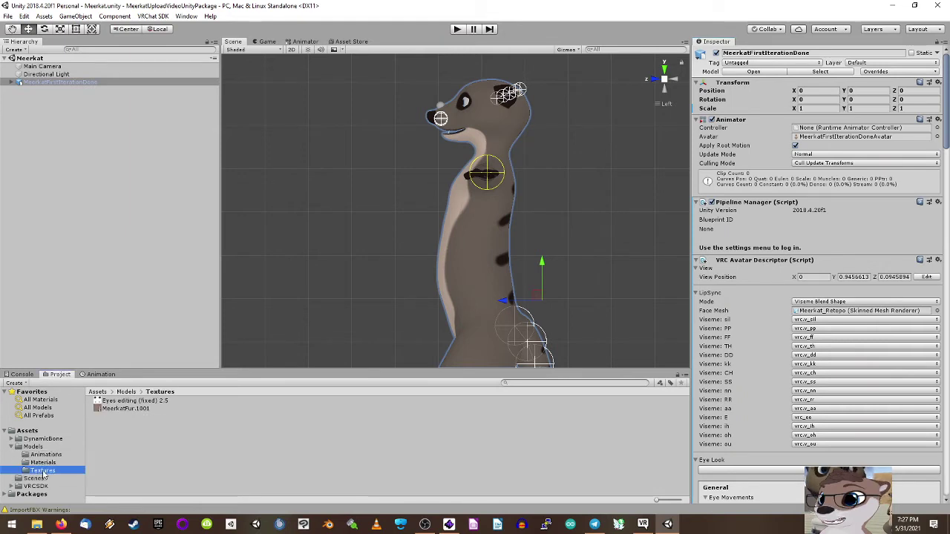
click(118, 409)
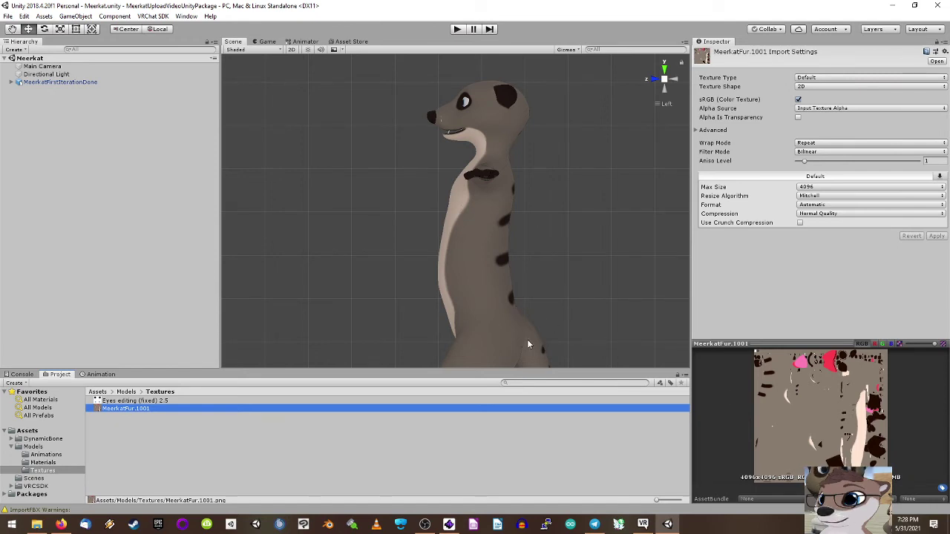
Step: Look through the Materials and Animations folders and open the MeerkatFirstIterationDone model from the Models folder in Blender
click(41, 462)
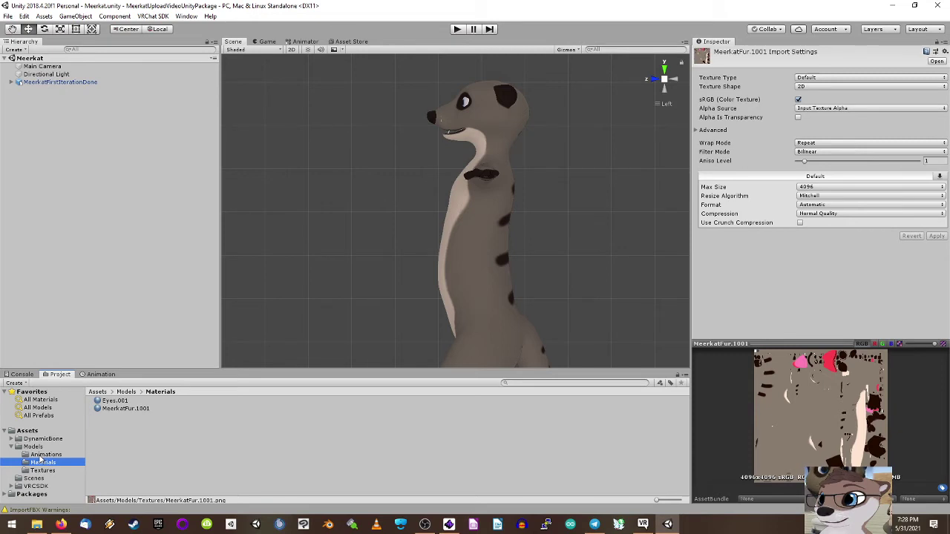
click(40, 455)
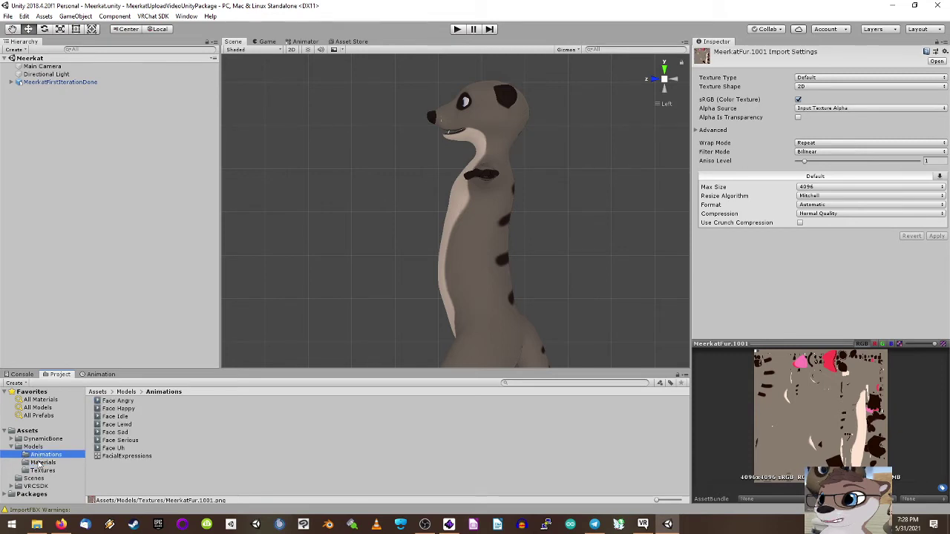
click(34, 447)
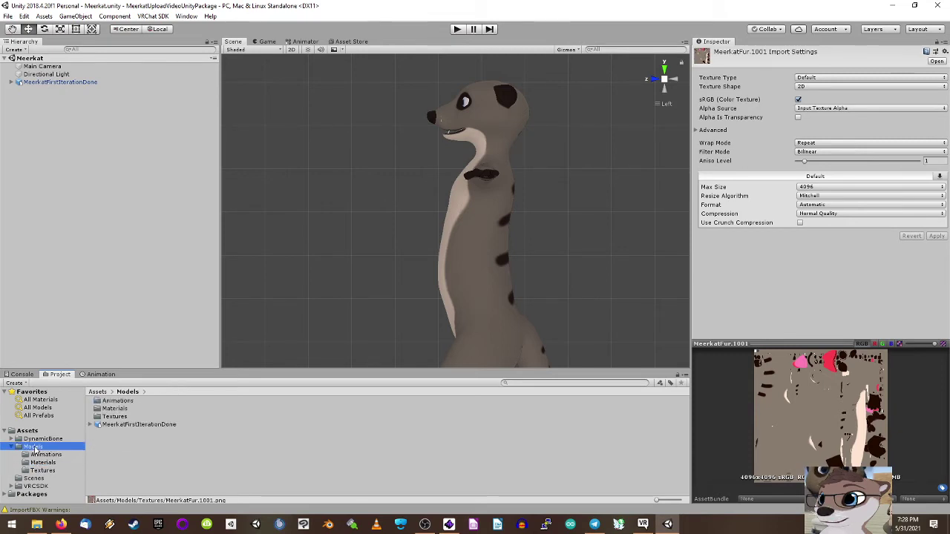
double_click(146, 425)
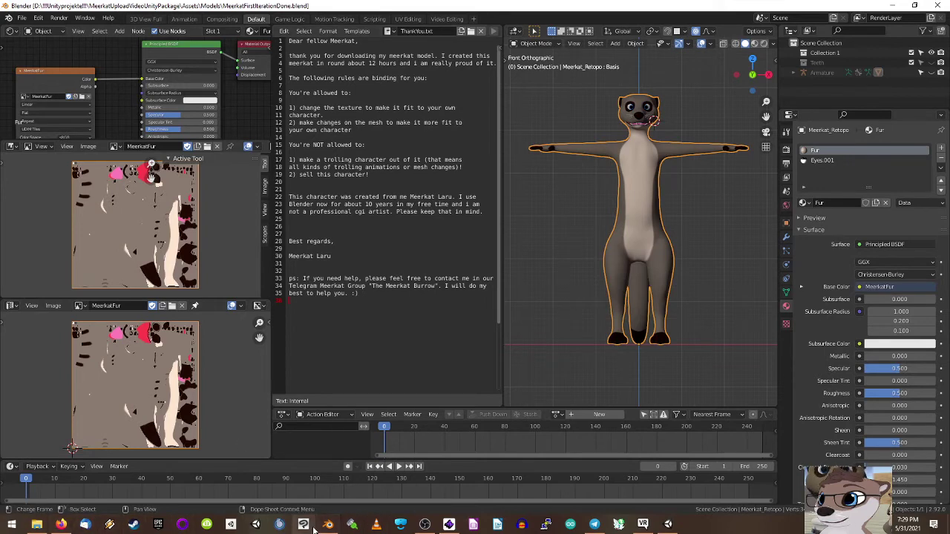
Step: Put the Meerkat_Retopo mesh in Edit Mode, make the upper MeerkatFur image editor taller and select the entire mesh
mouse_move(327, 527)
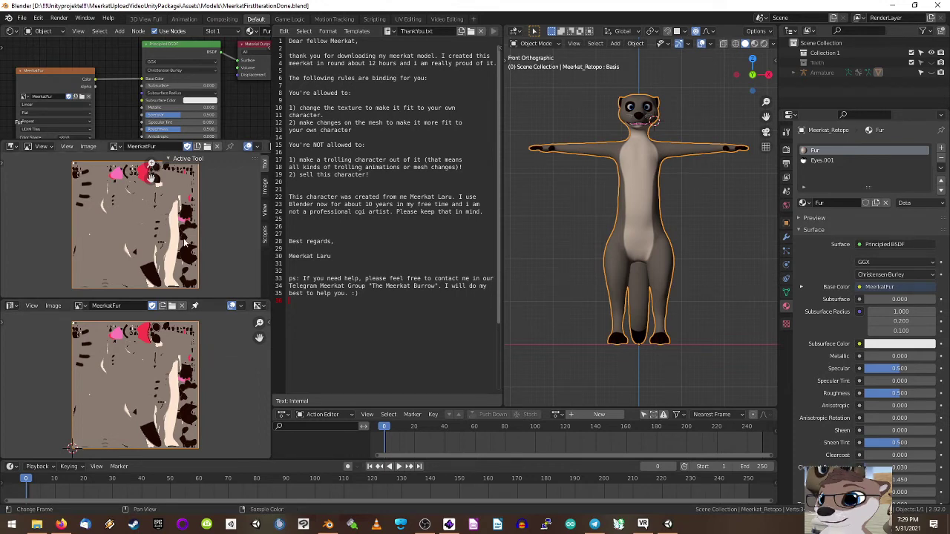
click(11, 147)
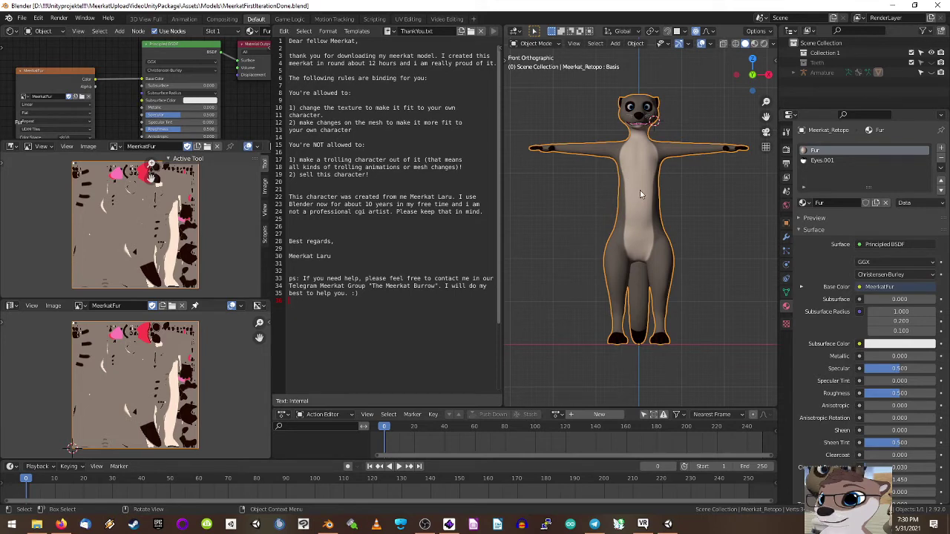
key(Tab)
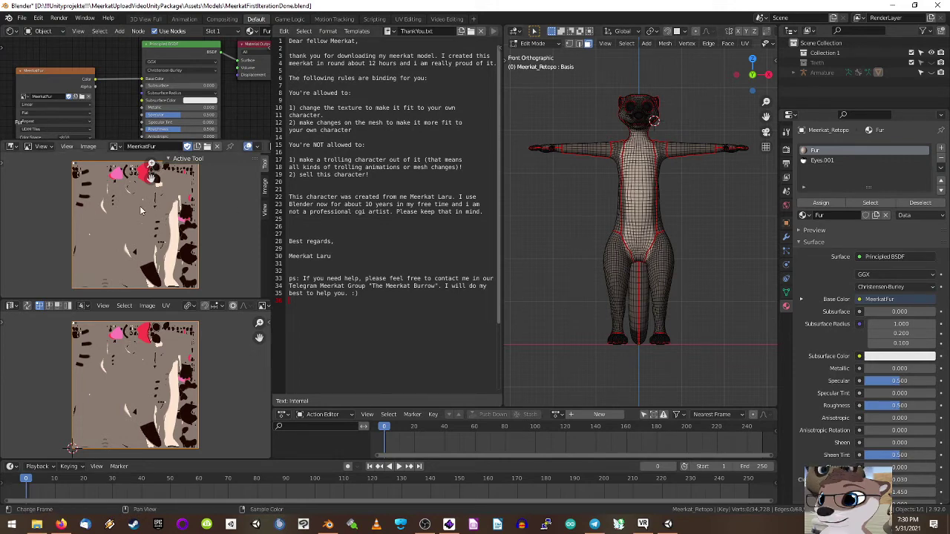
drag(232, 299, 217, 365)
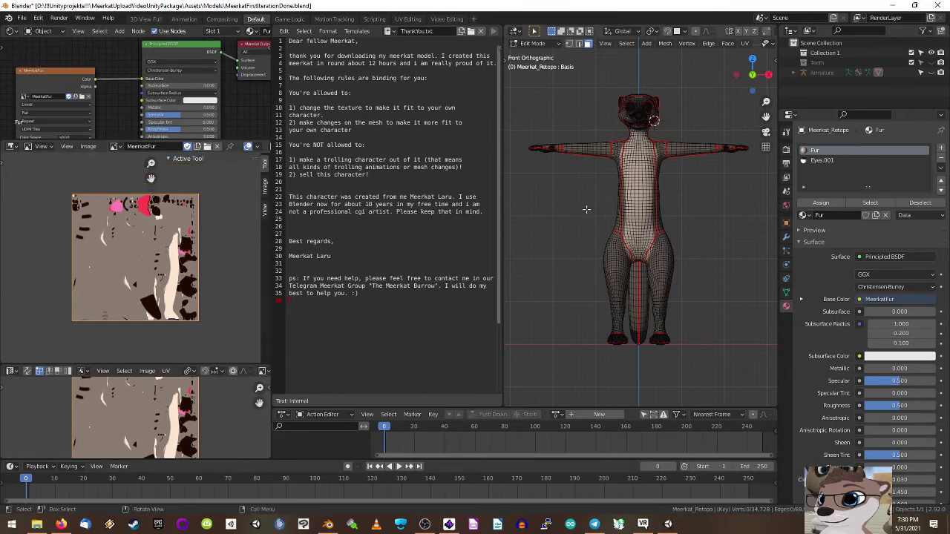
key(a)
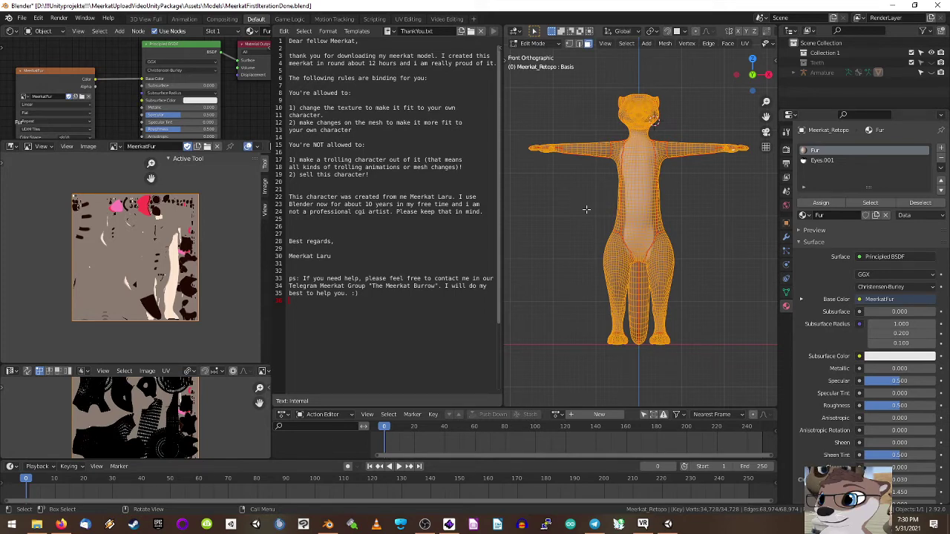
Step: Switch the upper image editor showing the MeerkatFur texture from View to Paint mode
scroll(157, 226, up, 5)
scroll(156, 226, down, 3)
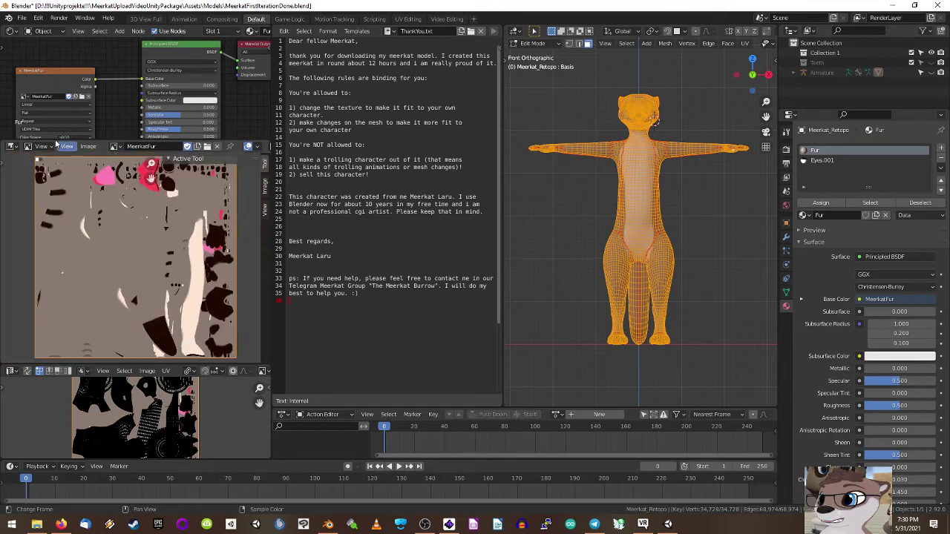
click(34, 146)
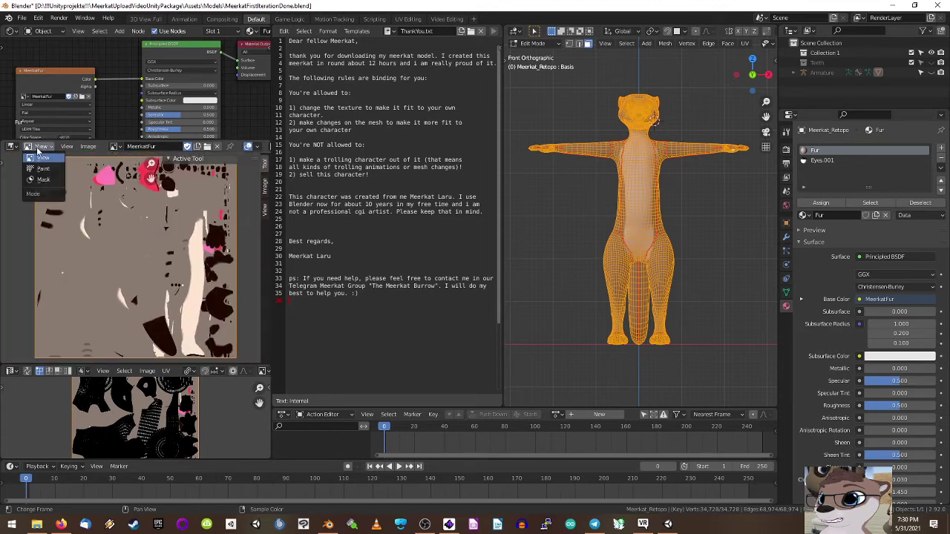
click(43, 169)
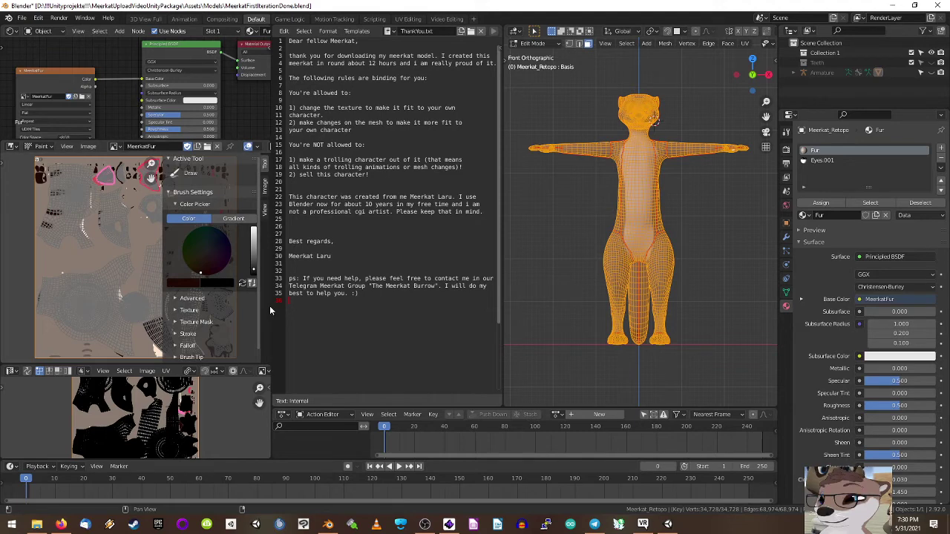
Step: Widen the image editor so the whole MeerkatFur texture with its UV layout fits beside the brush settings
drag(271, 307, 441, 305)
scroll(300, 267, down, 2)
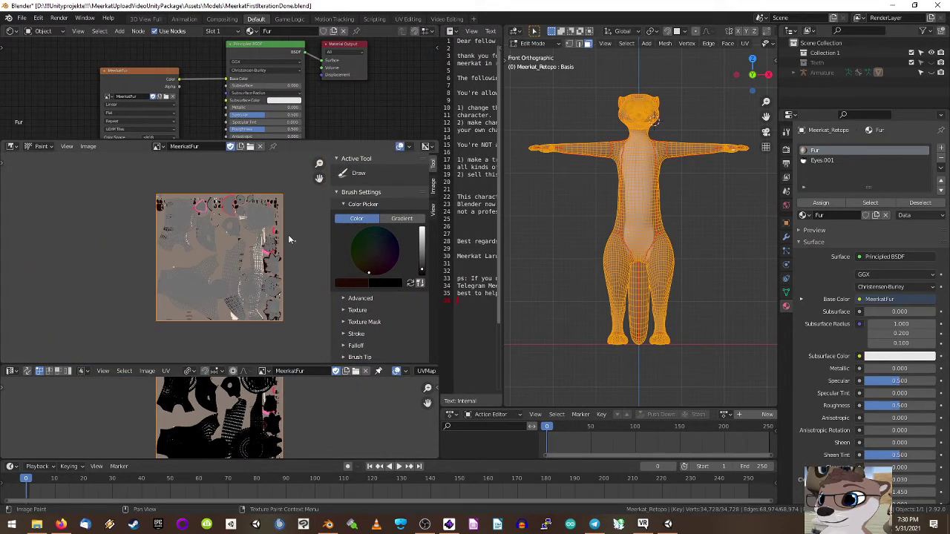
scroll(233, 256, up, 6)
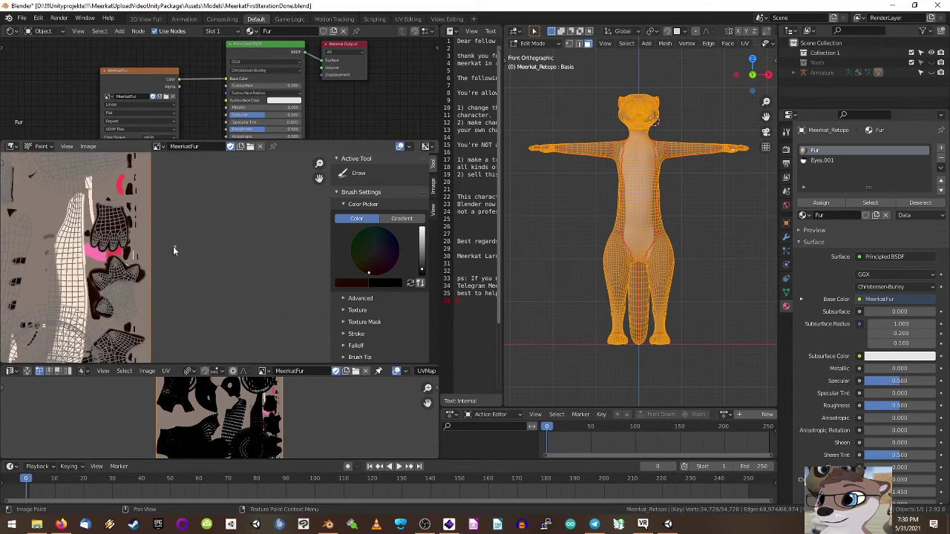
scroll(167, 256, down, 3)
mouse_move(291, 245)
middle_down()
mouse_move(265, 242)
mouse_move(280, 244)
middle_up()
drag(439, 325, 330, 325)
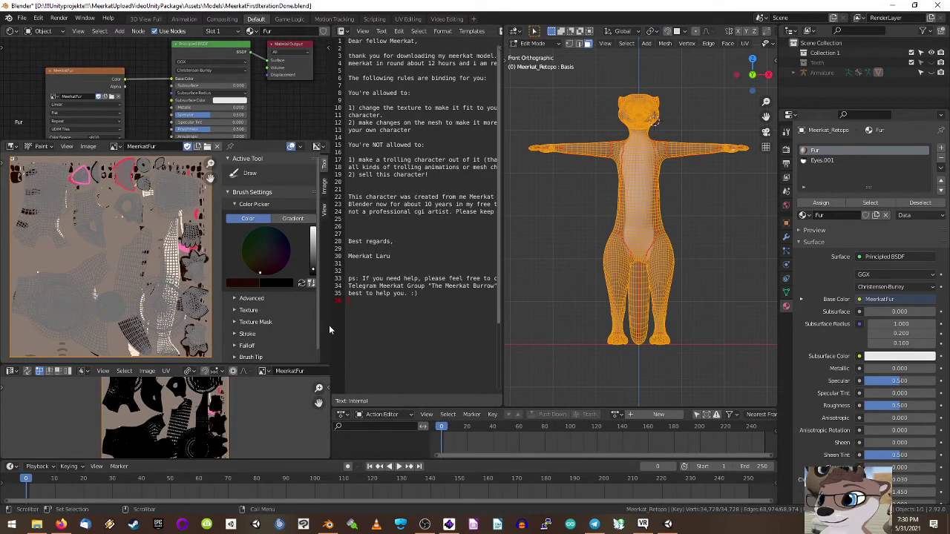
Step: Examine the MeerkatFur texture's UV layout up close and look into the brush's Texture, Texture Mask and Stroke settings
scroll(87, 253, up, 3)
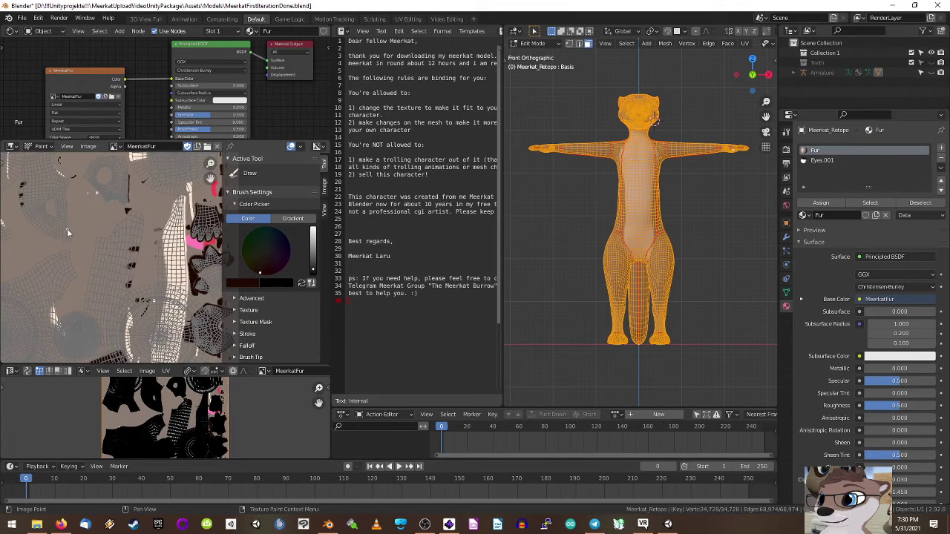
scroll(89, 245, down, 5)
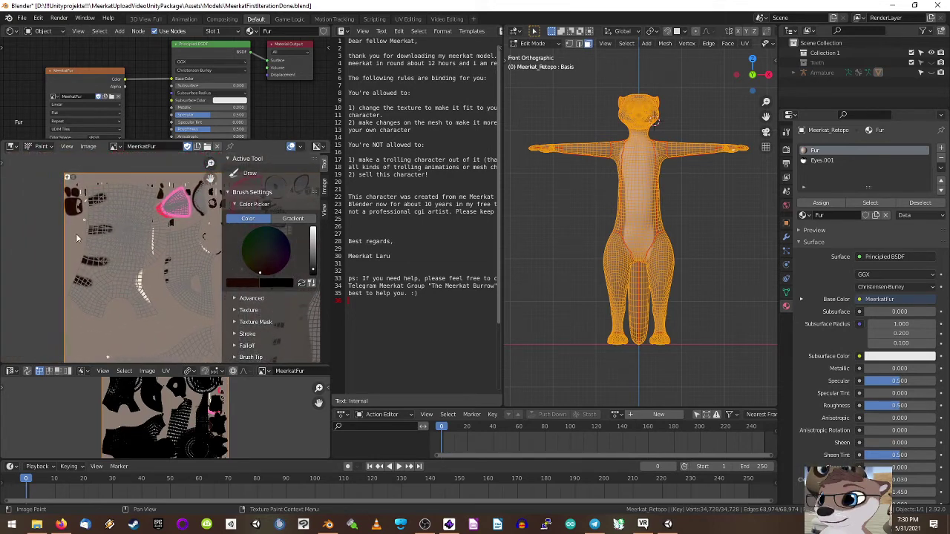
scroll(133, 233, up, 2)
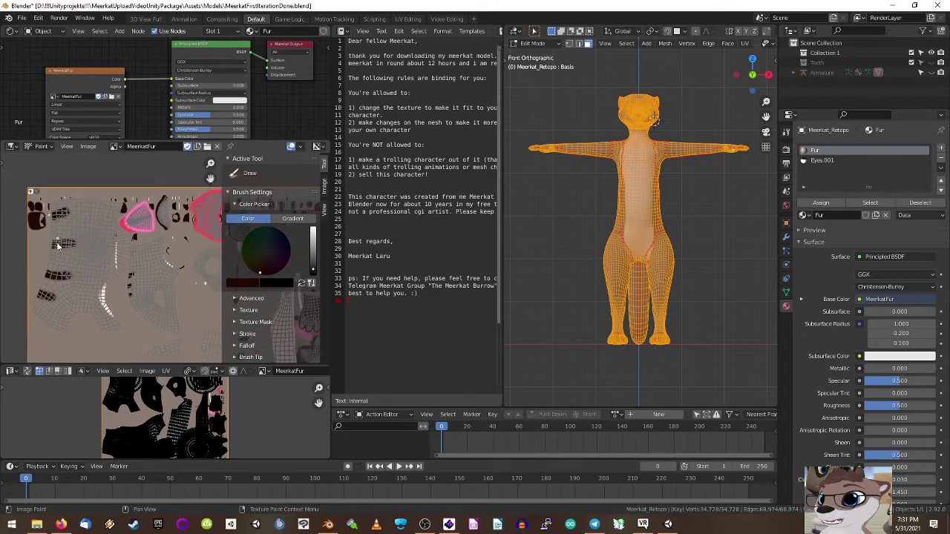
scroll(260, 273, down, 1)
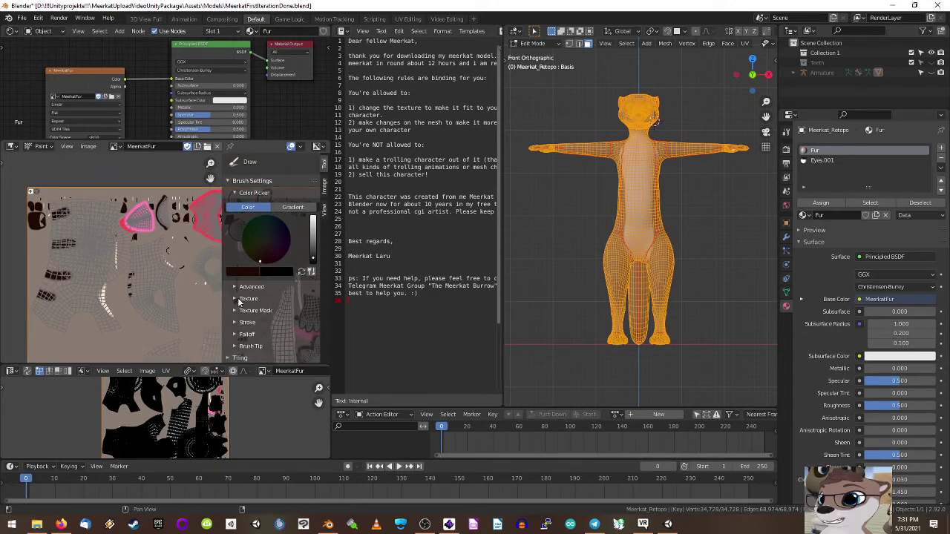
click(235, 299)
click(236, 301)
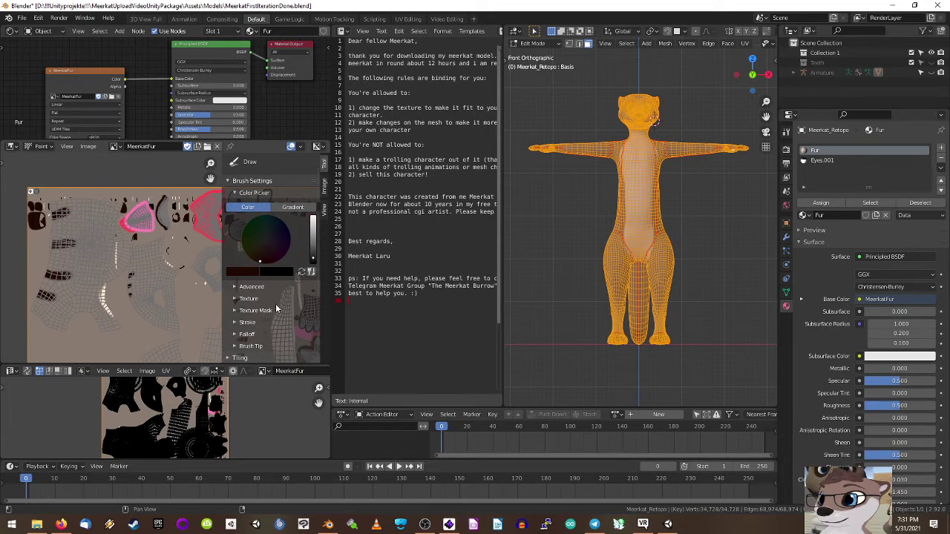
scroll(267, 300, up, 1)
scroll(264, 295, down, 1)
click(235, 299)
click(234, 300)
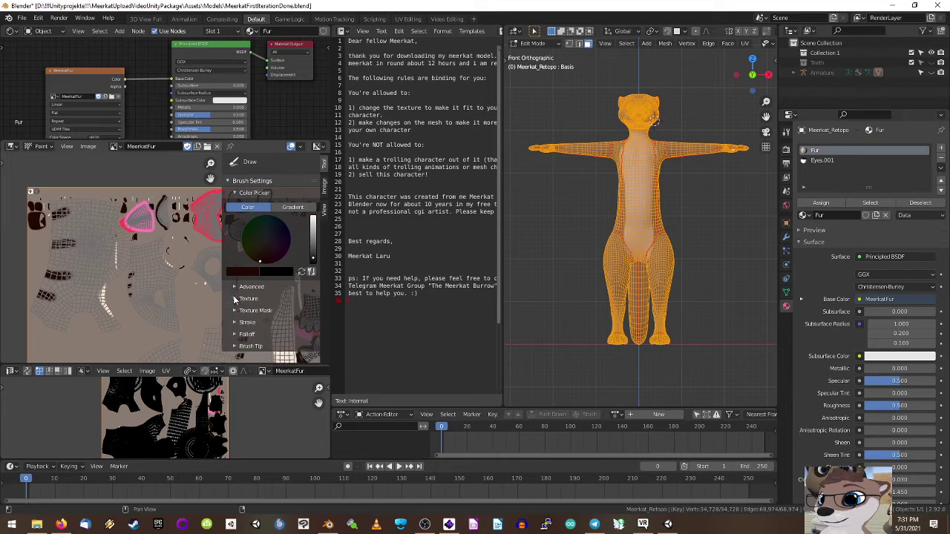
click(236, 312)
click(236, 313)
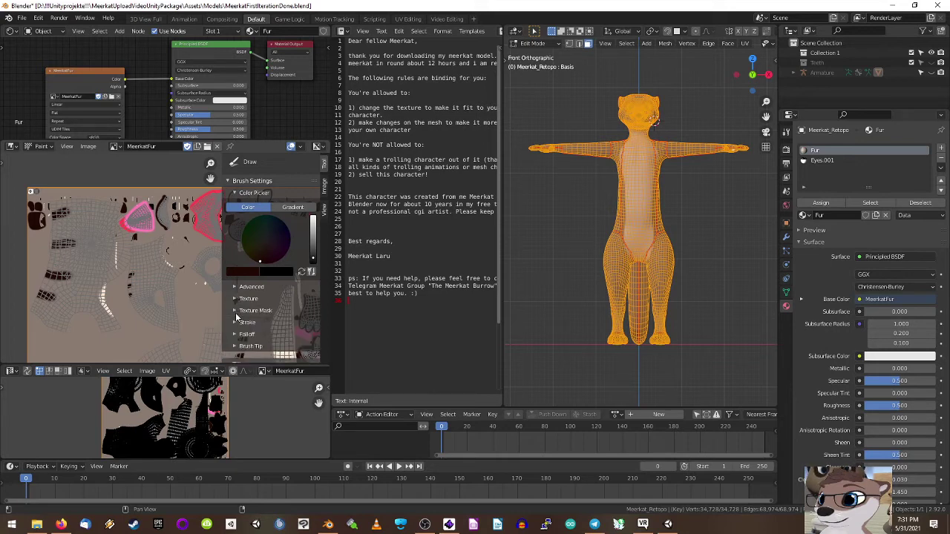
click(236, 322)
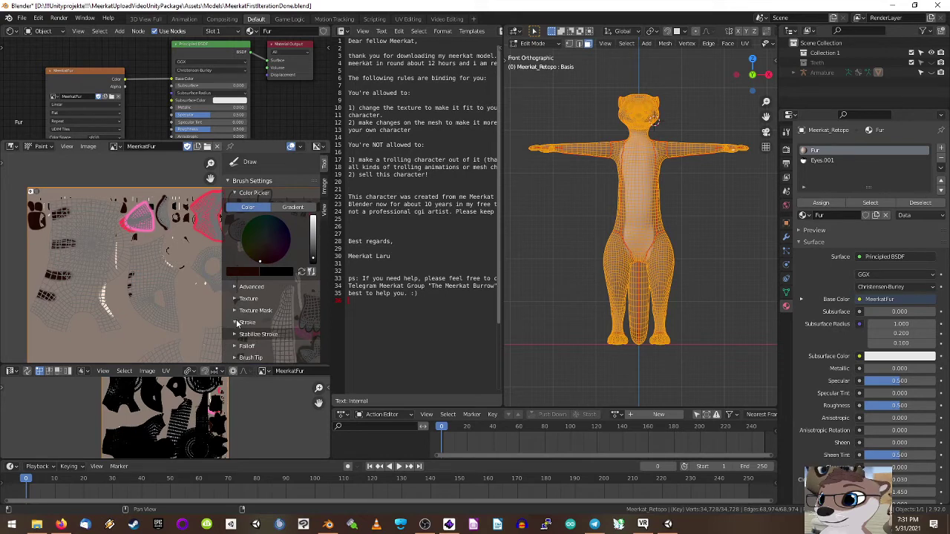
click(237, 322)
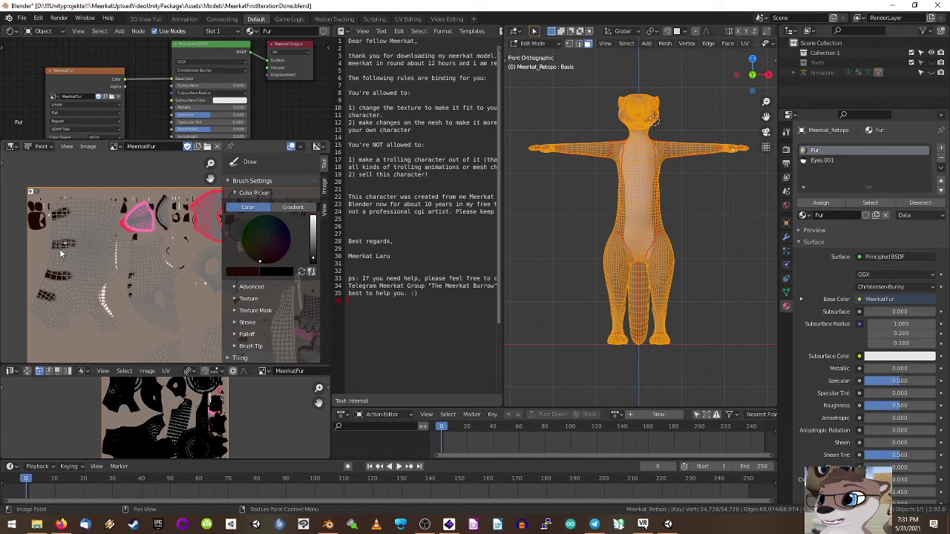
Step: Hide the image editor's sidebar and switch the Meerkat_Retopo mesh from Edit Mode through Object Mode to Texture Paint mode
key(n)
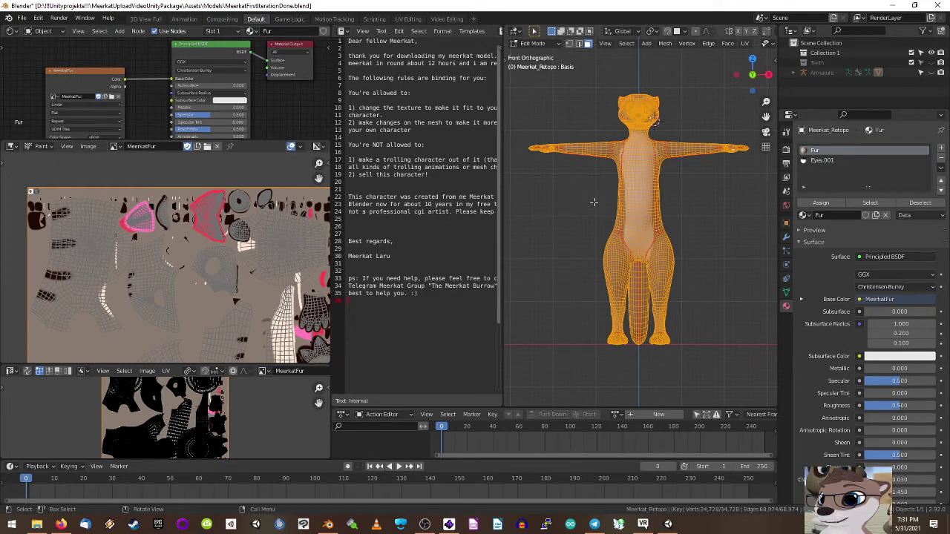
click(533, 43)
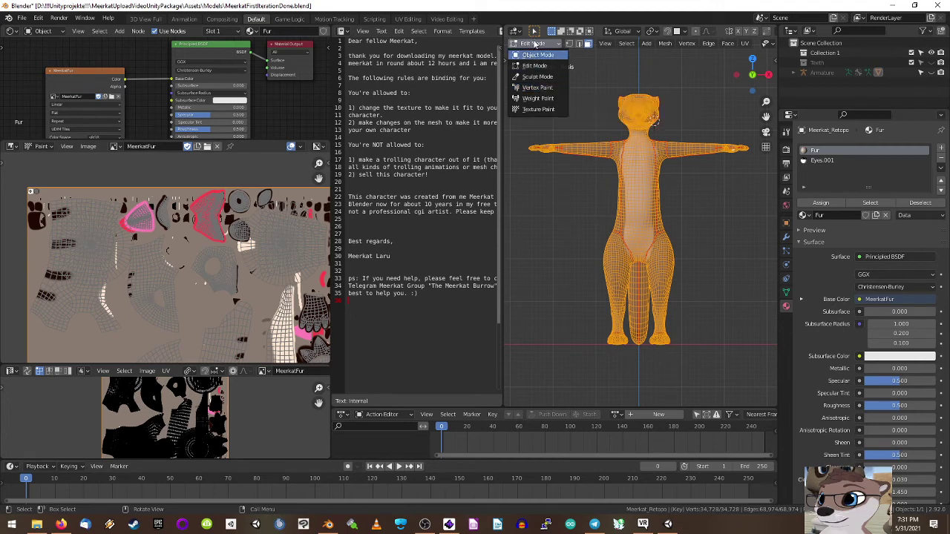
click(536, 54)
click(530, 45)
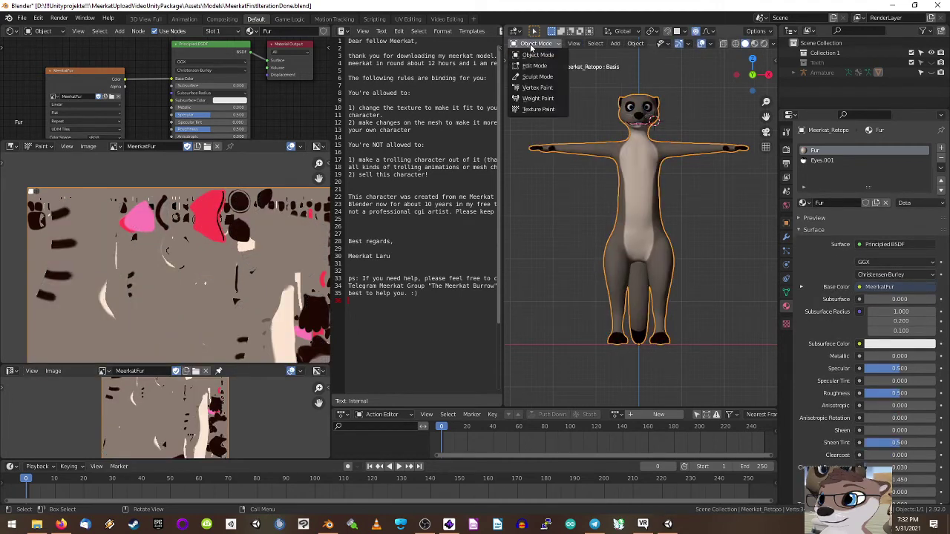
click(534, 109)
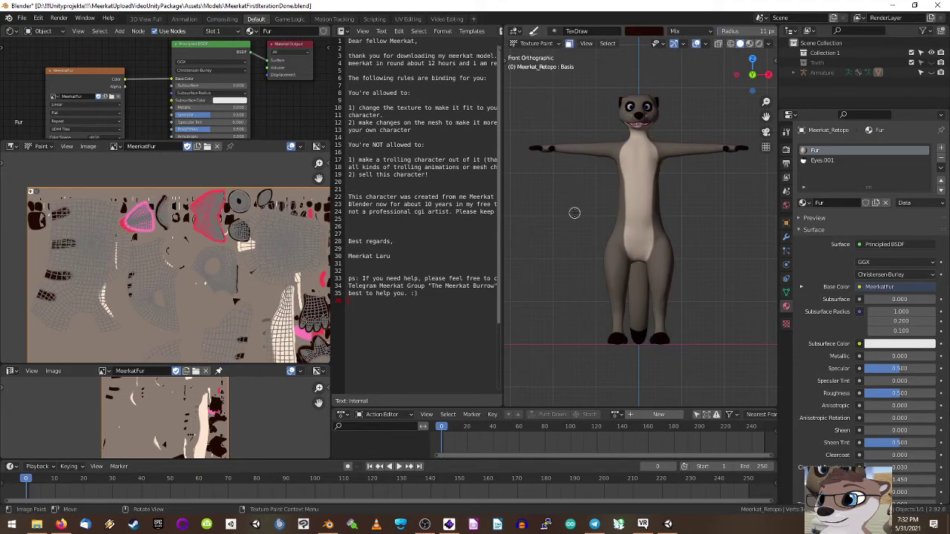
Step: Show the 3D viewport's toolbar and sidebar, and bring up the TexDraw brush settings with the Meerkat Fur color palette
key(t)
key(n)
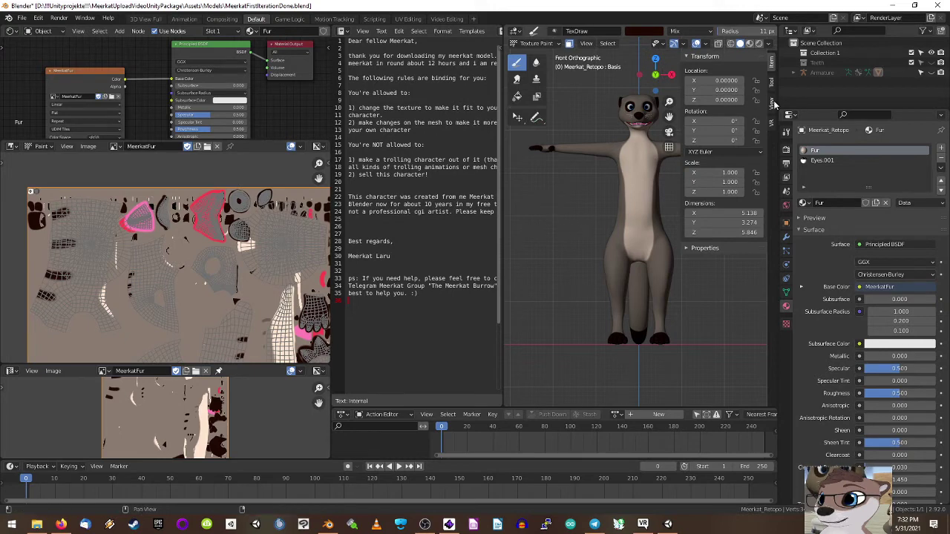
click(786, 131)
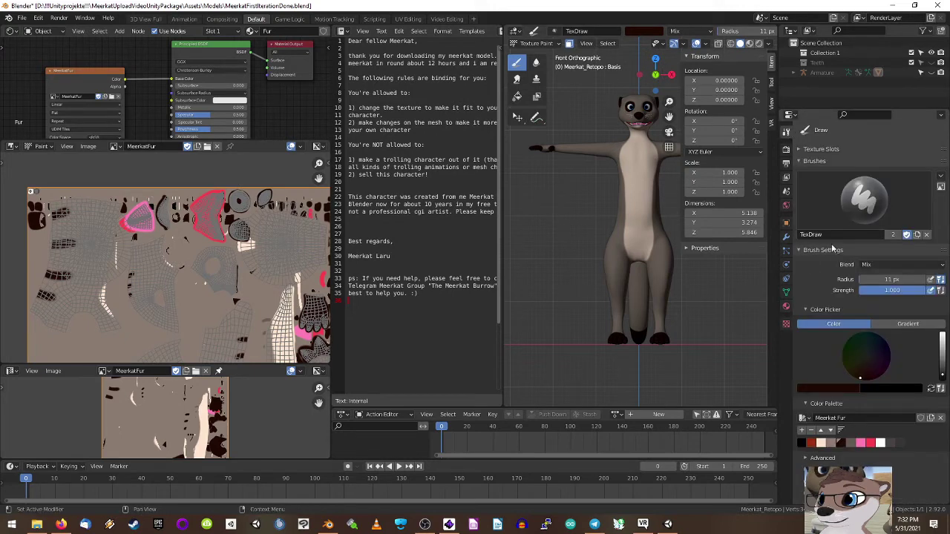
scroll(816, 293, down, 1)
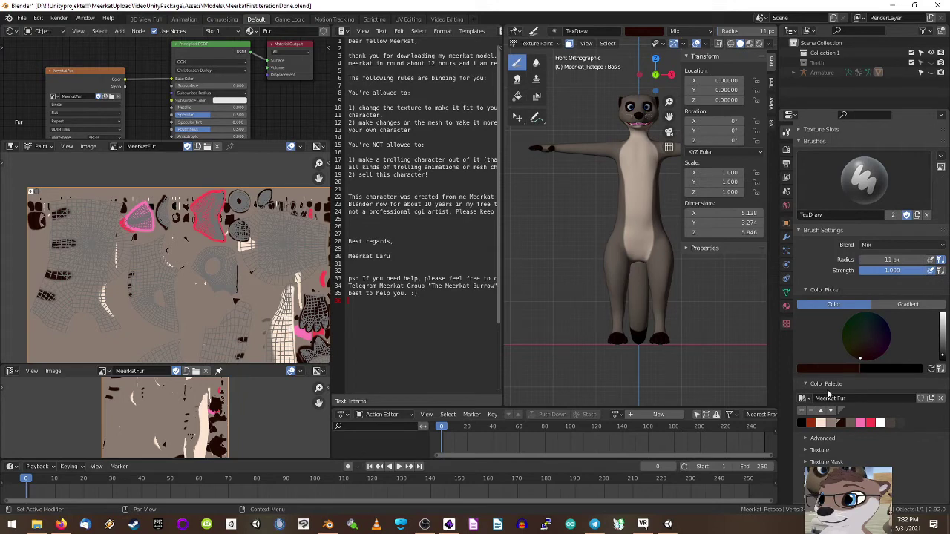
scroll(827, 393, down, 2)
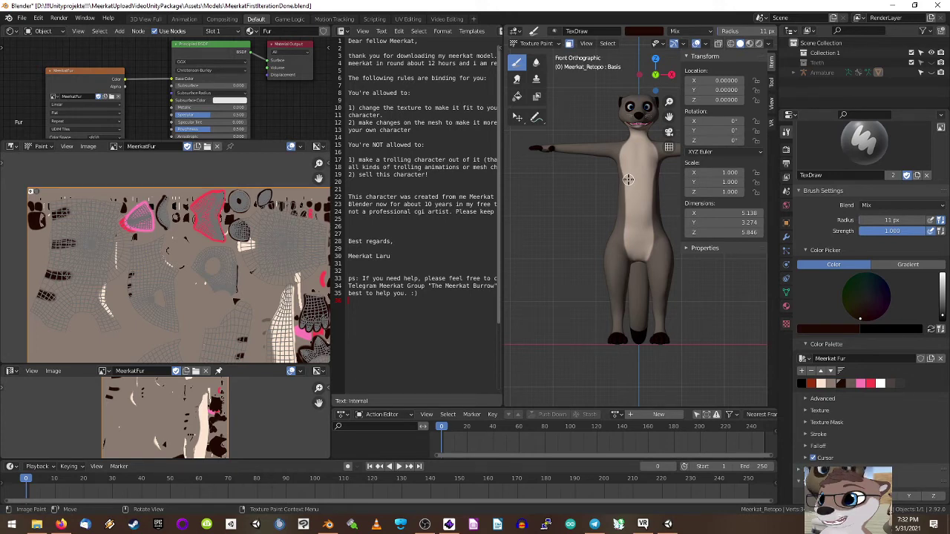
Step: Paint a heart outline on the meerkat's chest in pink from the Meerkat Fur palette, with the brush radius at 8 px
scroll(628, 180, up, 4)
middle_drag(632, 178, 595, 355)
key(KP_1)
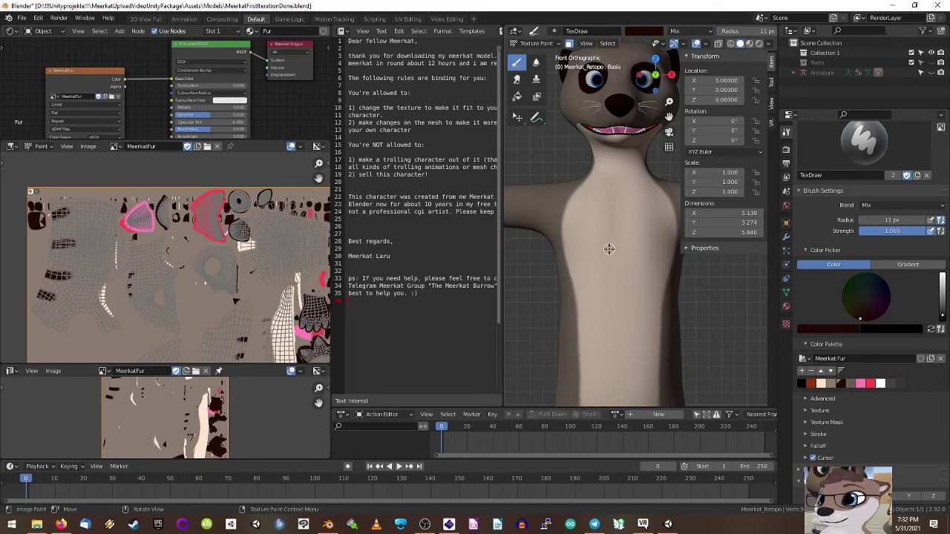
scroll(609, 248, up, 1)
click(861, 383)
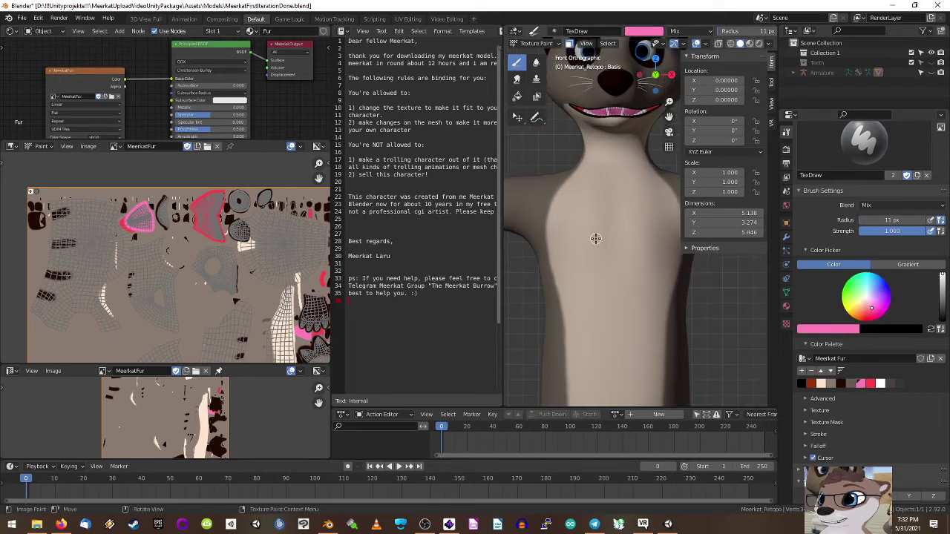
key(f)
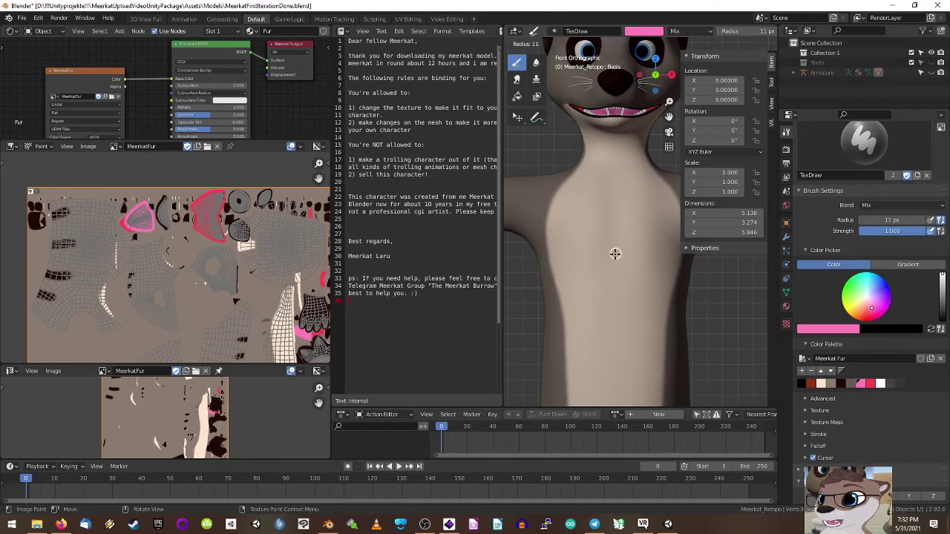
click(614, 254)
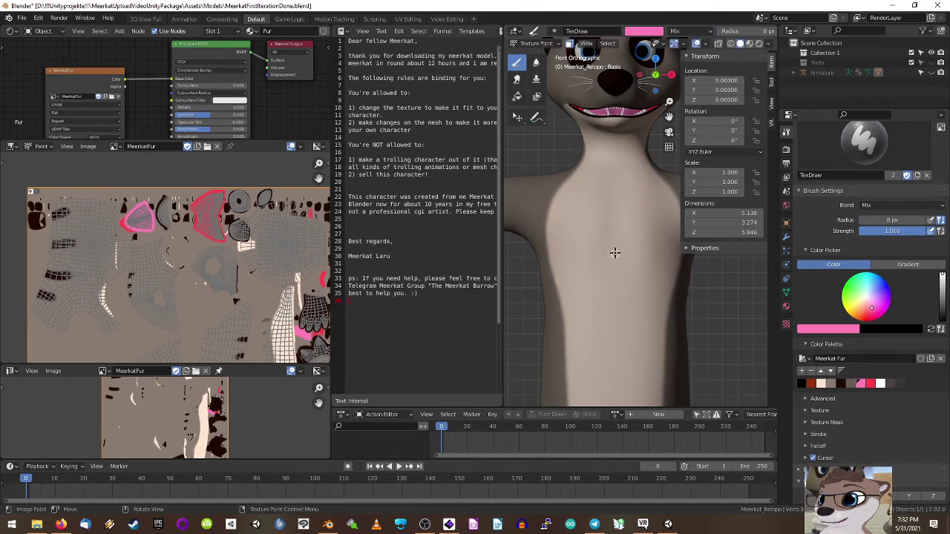
mouse_move(614, 264)
mouse_down()
mouse_move(587, 227)
mouse_move(588, 208)
mouse_move(606, 202)
mouse_up()
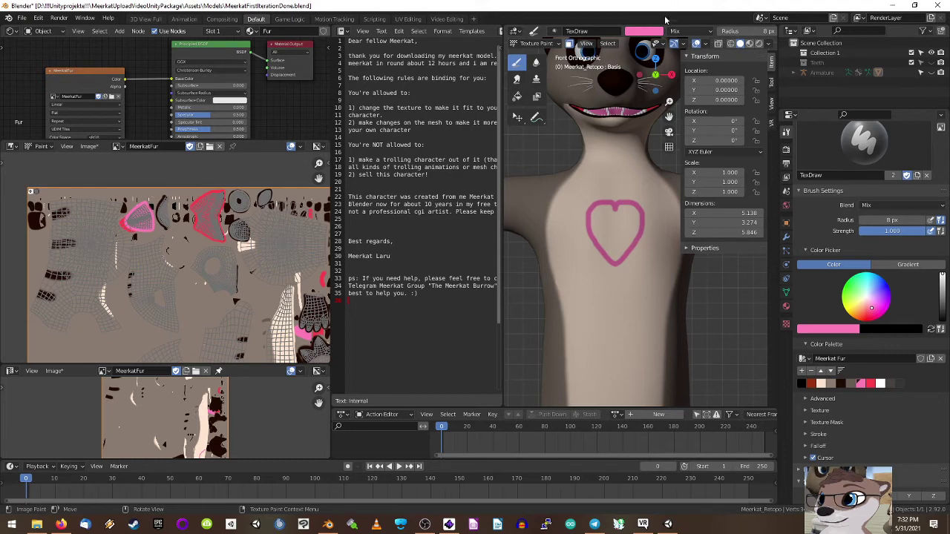
Step: Look through the paint tool's header options, checking the X-axis symmetry setting
scroll(662, 32, right, 5)
scroll(662, 31, right, 8)
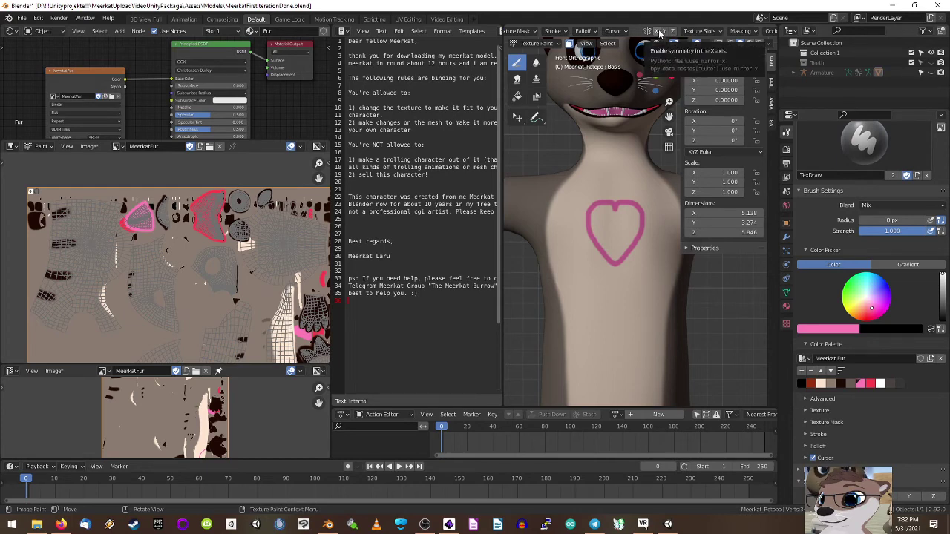
scroll(658, 33, right, 2)
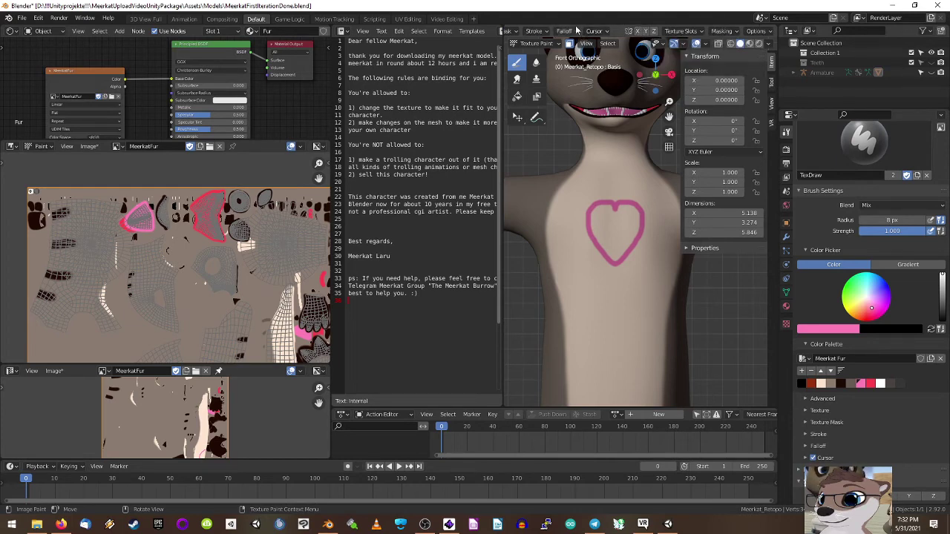
scroll(668, 31, left, 5)
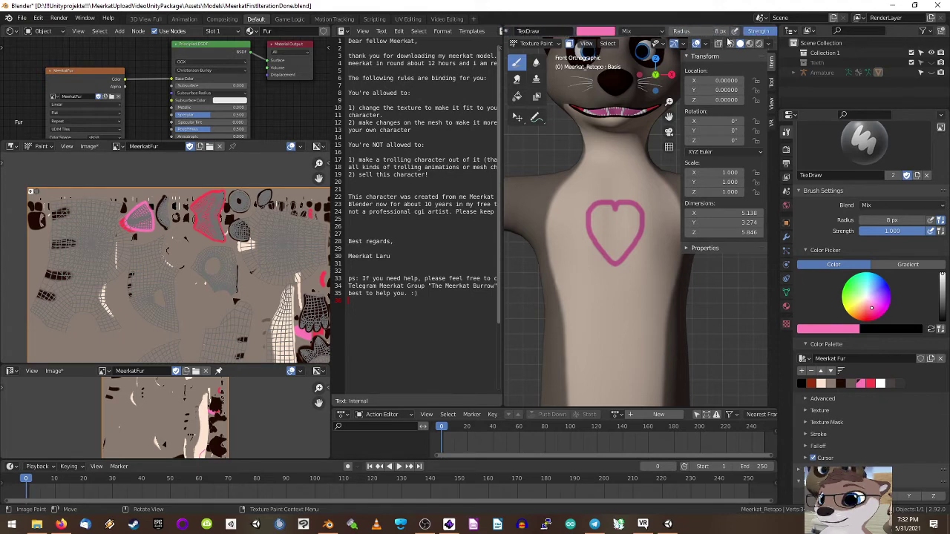
scroll(641, 33, left, 3)
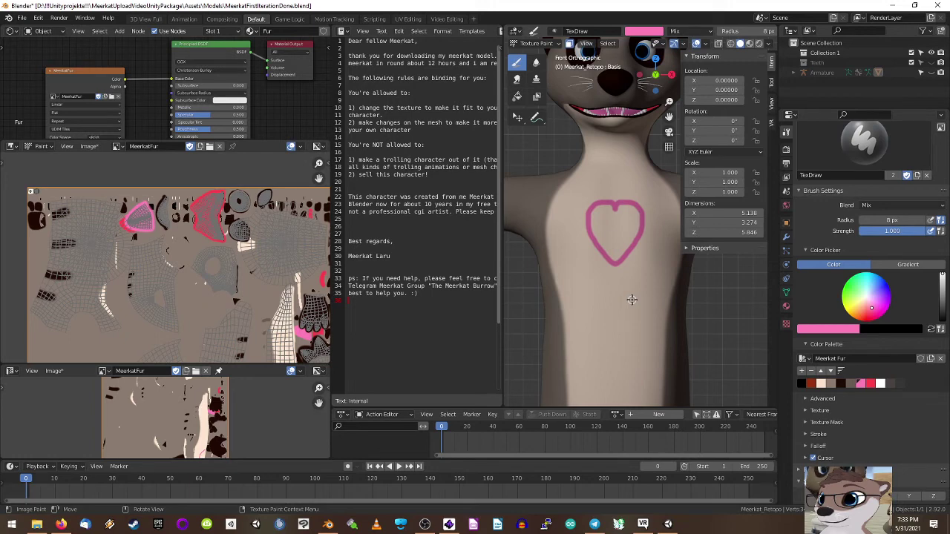
Step: Fill the inside of the chest heart with pink, enlarging the brush radius to 26 px
scroll(609, 227, up, 3)
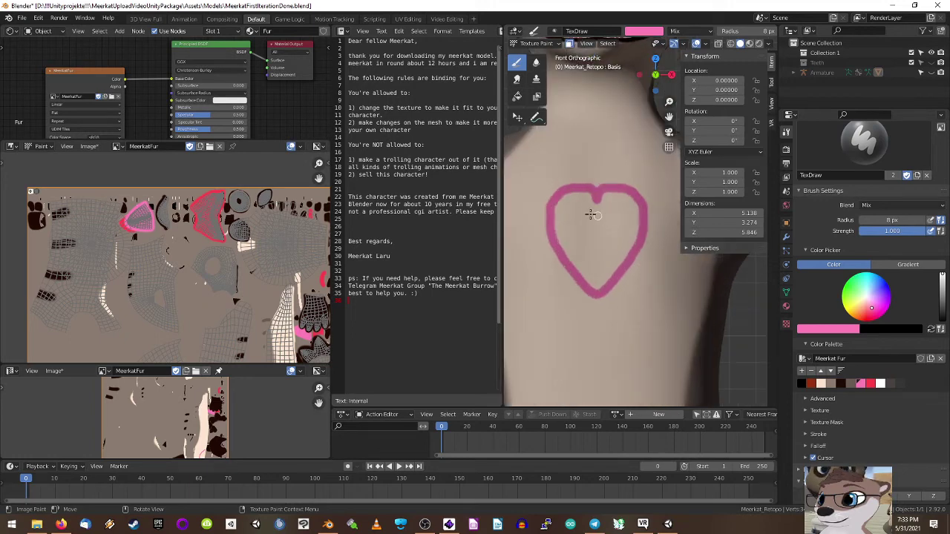
mouse_move(565, 204)
mouse_down()
mouse_move(596, 208)
mouse_move(594, 286)
mouse_move(568, 257)
mouse_move(589, 264)
mouse_move(584, 244)
mouse_move(577, 258)
mouse_move(565, 255)
mouse_move(571, 261)
mouse_move(559, 244)
mouse_move(566, 251)
mouse_move(580, 215)
mouse_move(577, 250)
mouse_move(557, 230)
mouse_move(556, 209)
mouse_move(574, 224)
mouse_move(572, 213)
mouse_move(573, 235)
mouse_up()
key(f)
click(568, 218)
scroll(635, 241, down, 5)
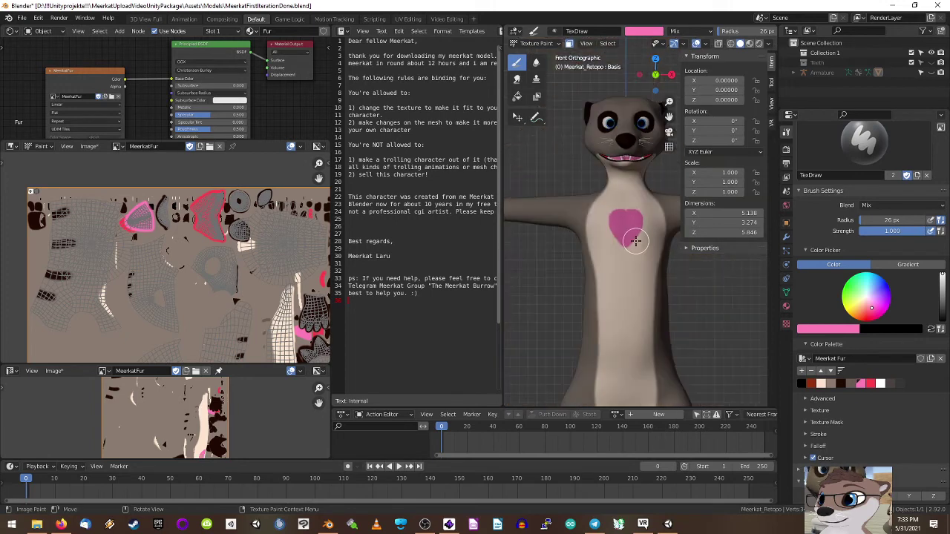
scroll(636, 252, down, 2)
scroll(631, 257, up, 3)
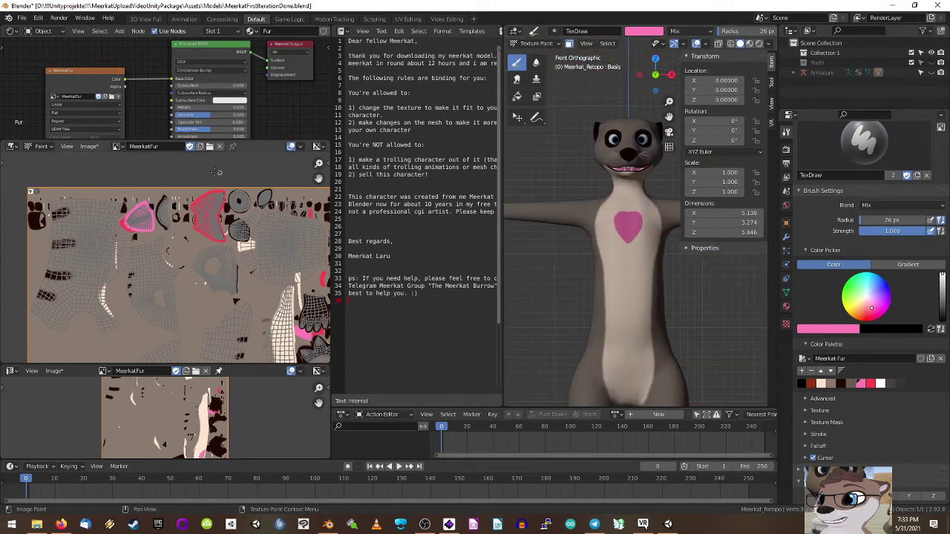
Step: Return the mesh to Object Mode and save the painted MeerkatFur image
click(537, 44)
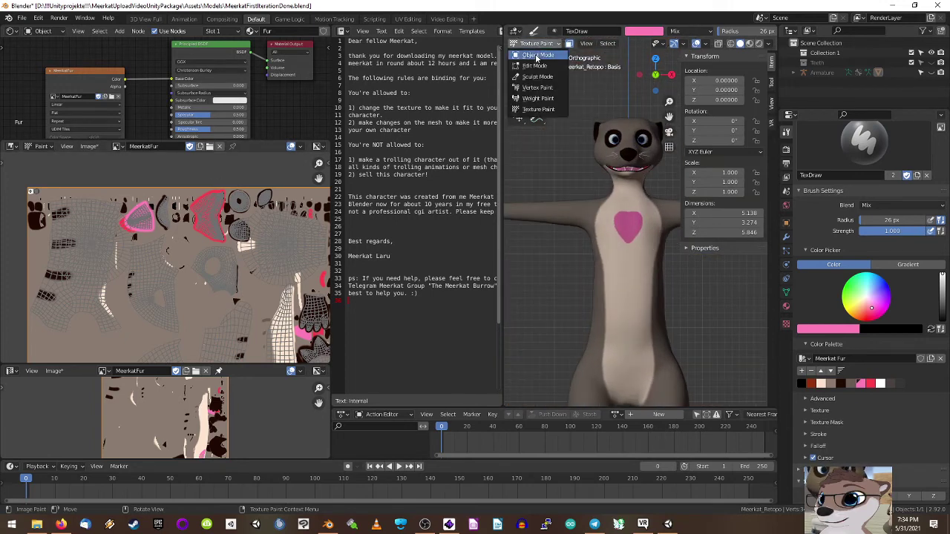
click(536, 56)
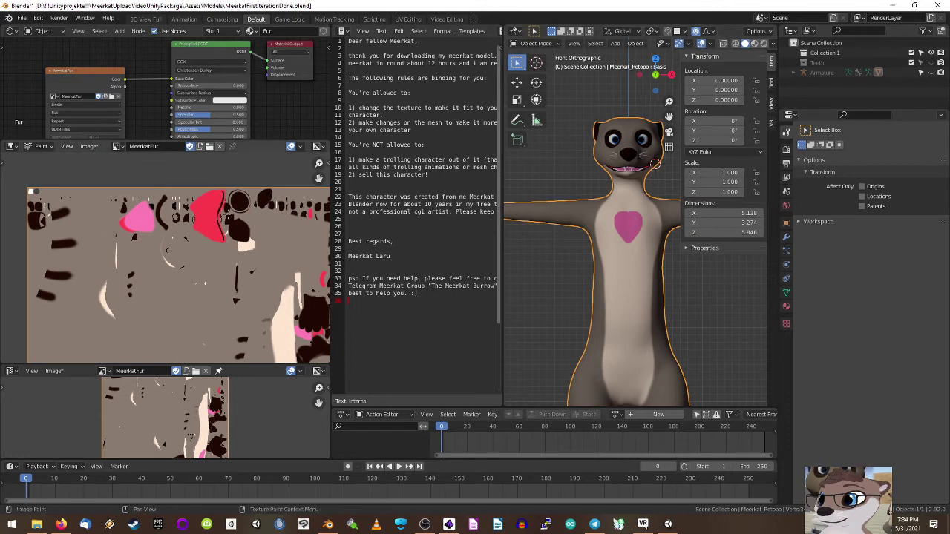
click(90, 147)
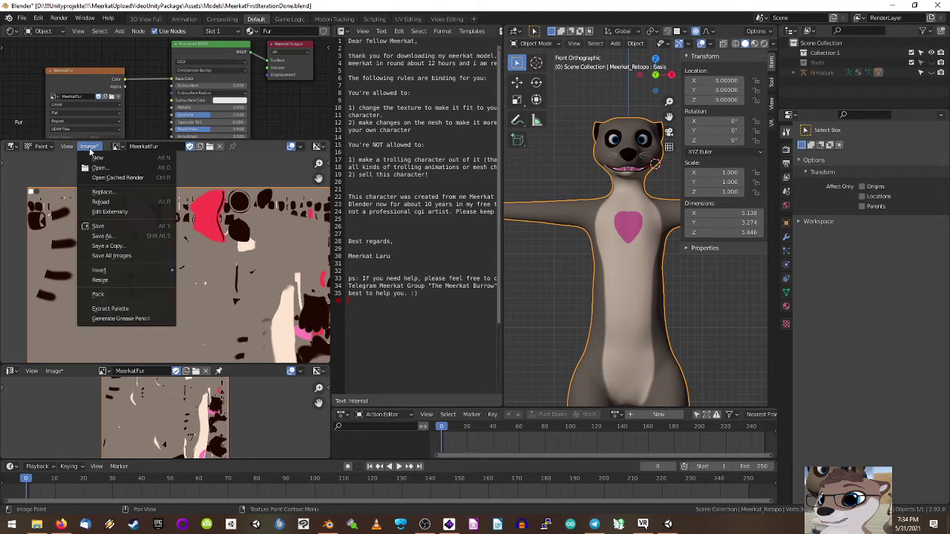
click(127, 227)
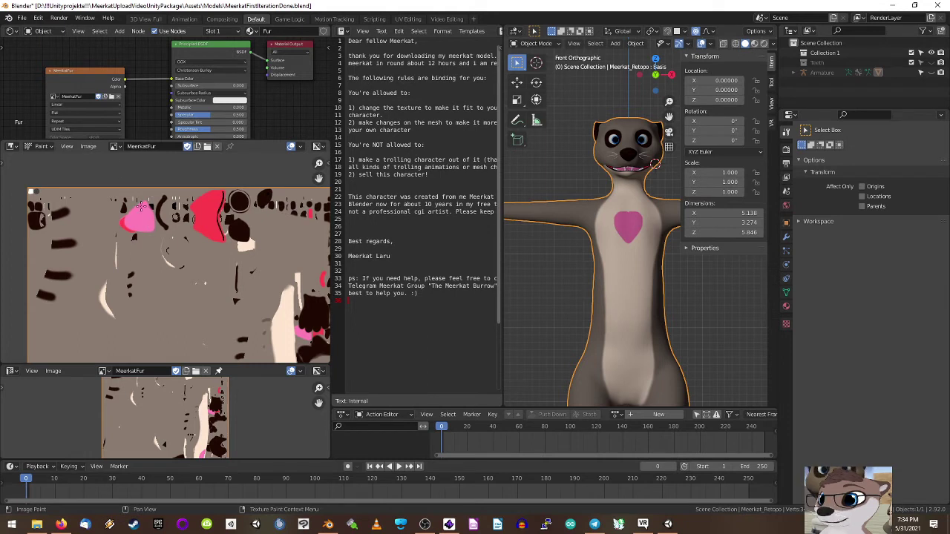
Step: Save the MeerkatFur image as MeerkatFur.1001.png over the copy in the MeerkatUploadVideoUnityPackage project's Assets/Models/Textures folder, using a list view
click(89, 147)
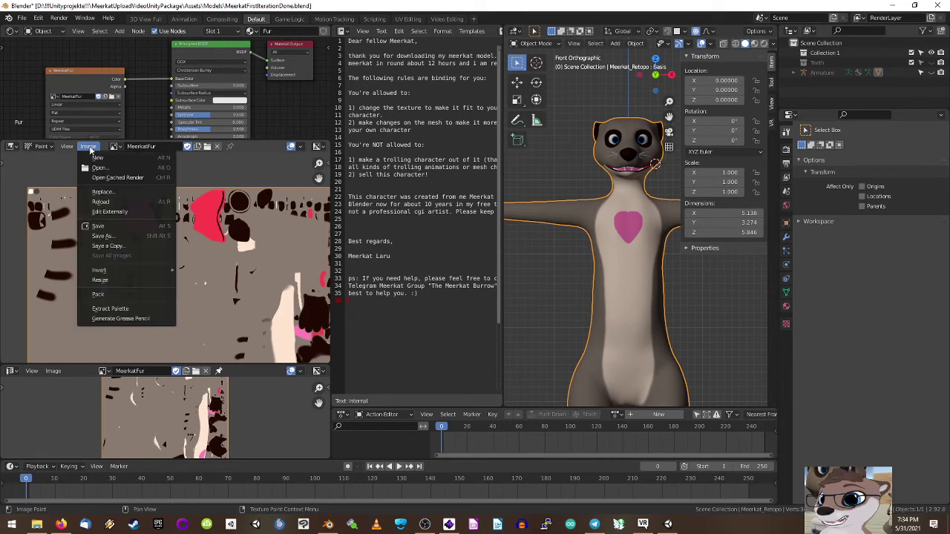
click(115, 240)
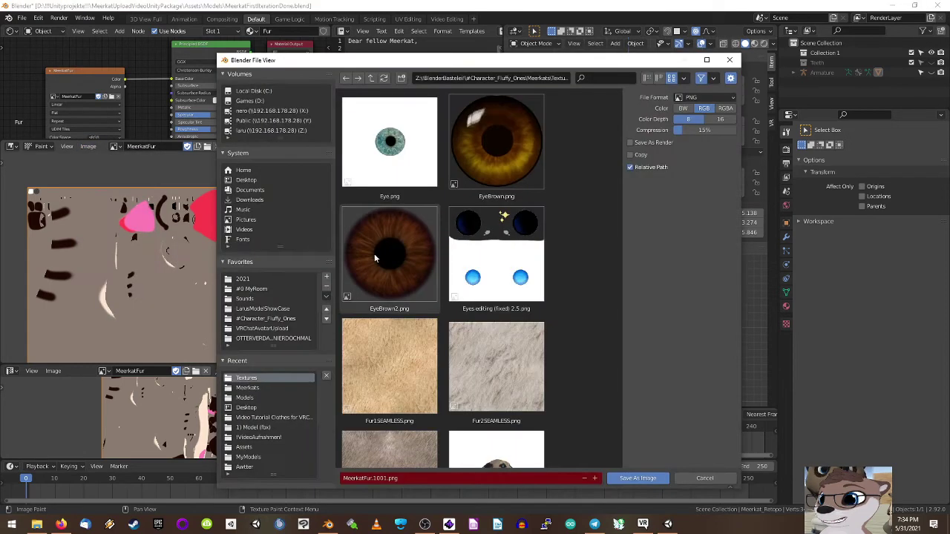
click(263, 329)
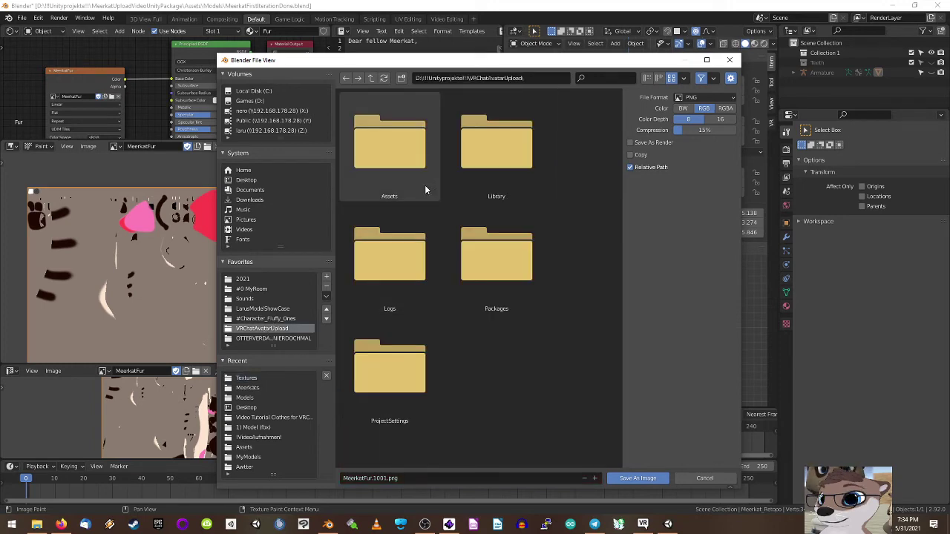
click(371, 78)
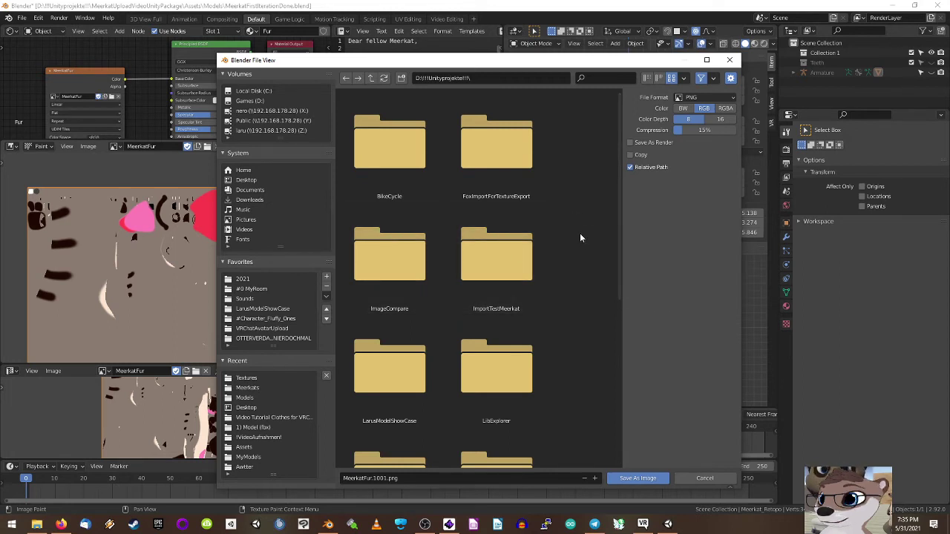
click(647, 78)
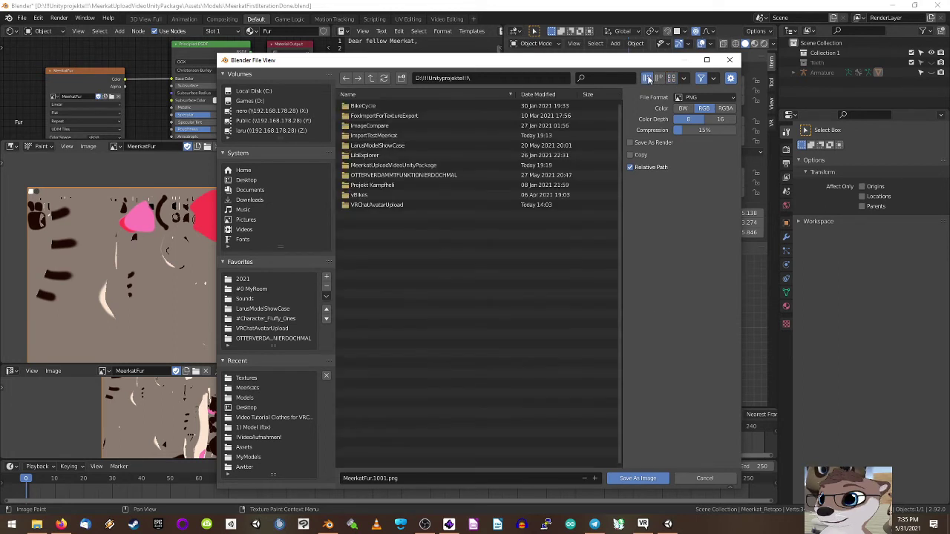
click(551, 93)
double_click(437, 105)
double_click(397, 125)
double_click(399, 104)
double_click(391, 122)
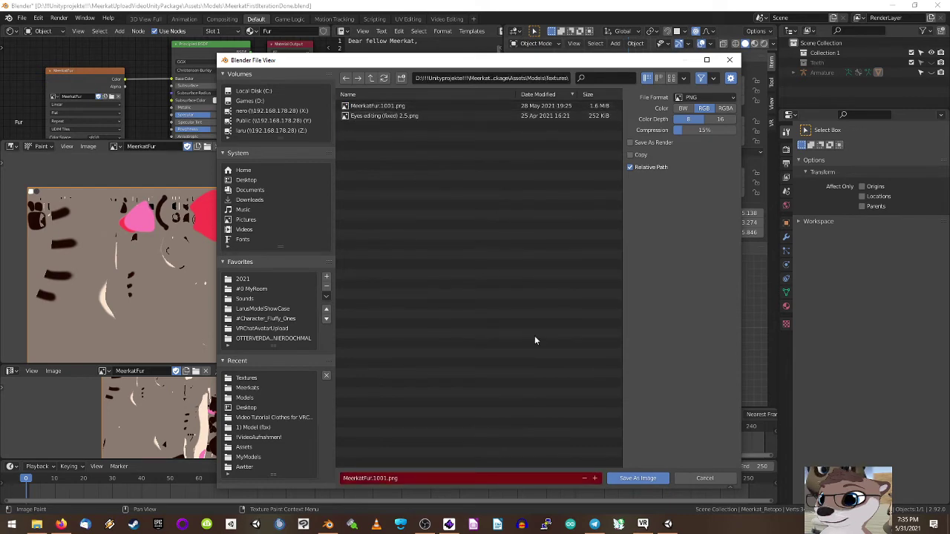
click(635, 479)
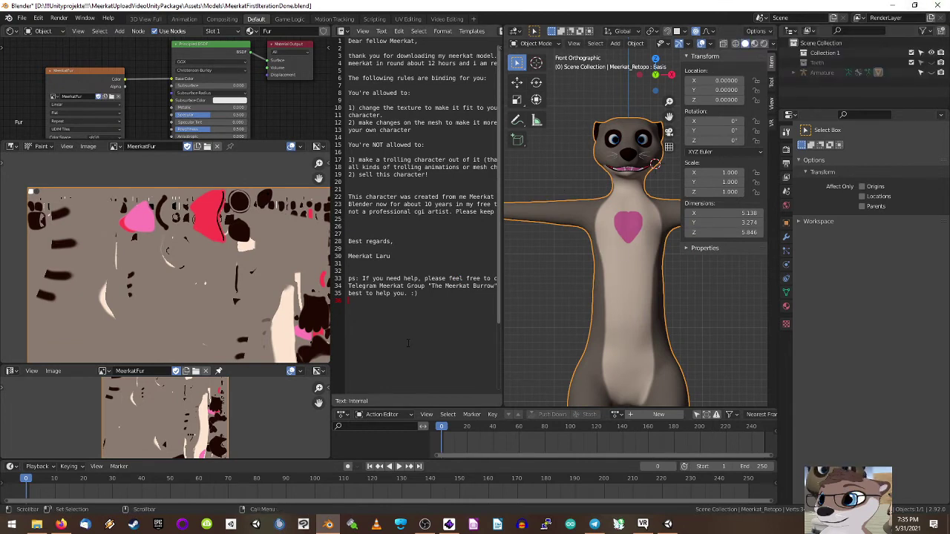
Step: Save the MeerkatFirstIterationDone blend file and close Blender
key(ctrl+s)
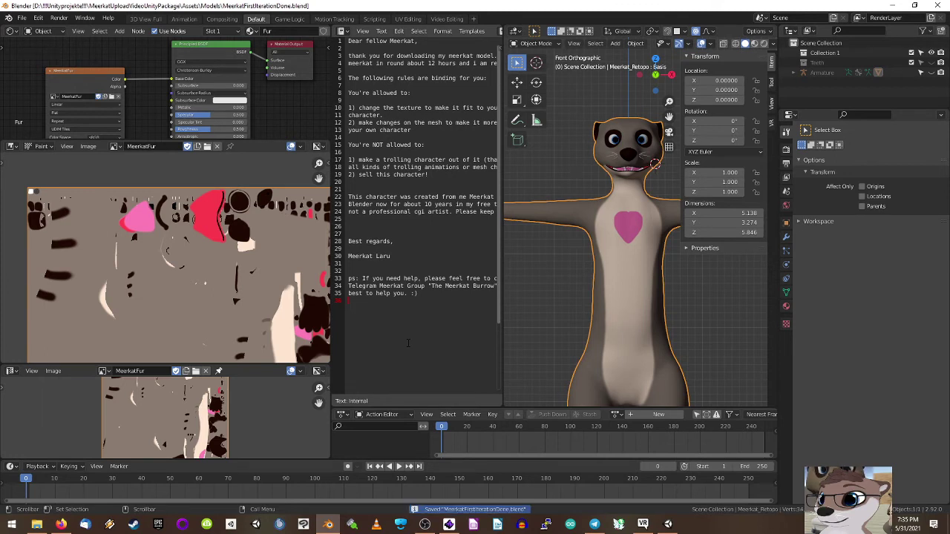
click(944, 5)
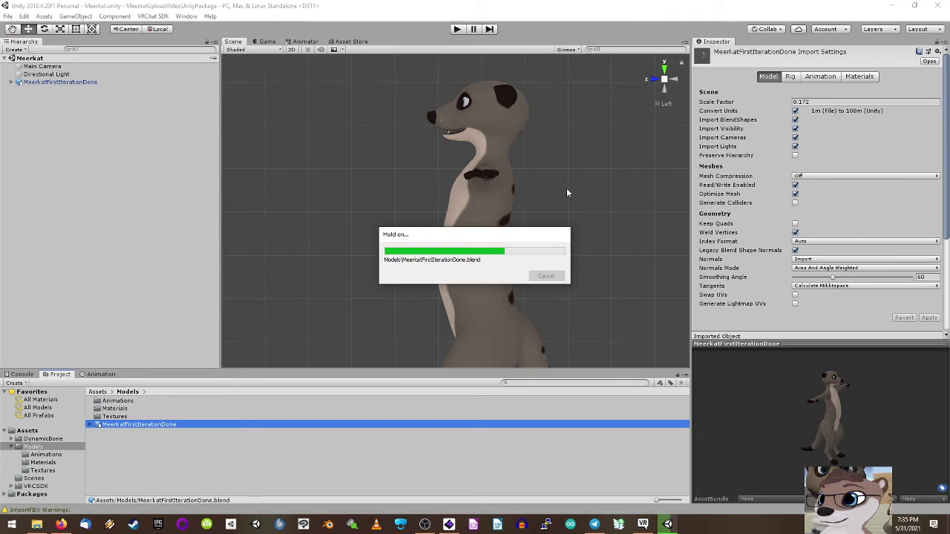
Step: Examine the painted heart on the meerkat's chest from the front in Unity's scene, both close up and at a distance
alt+drag(451, 221, 576, 247)
scroll(510, 228, up, 3)
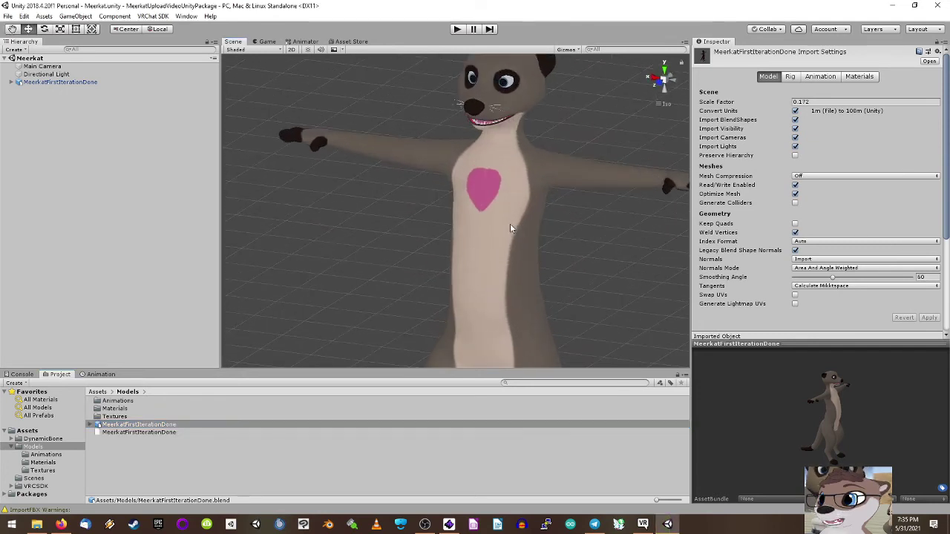
scroll(510, 226, up, 5)
alt+drag(509, 222, 570, 236)
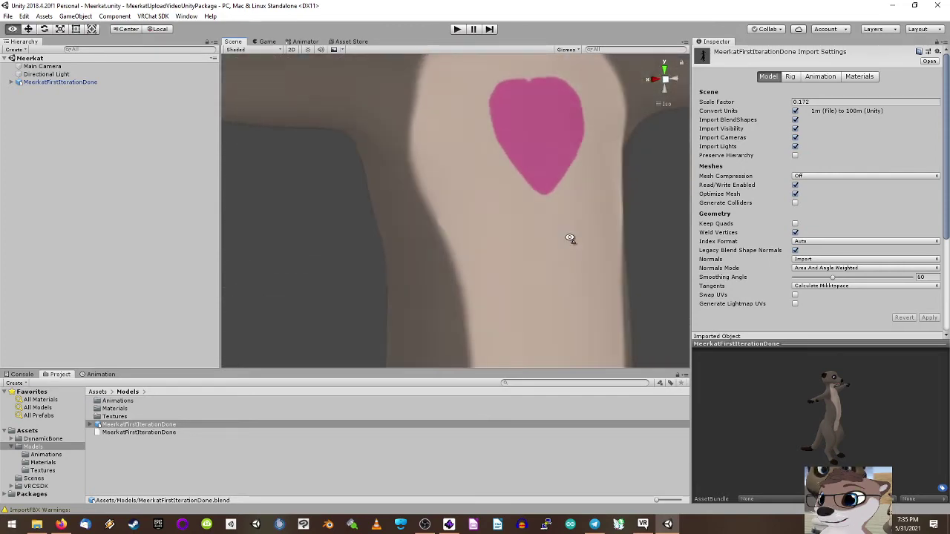
scroll(442, 256, down, 5)
scroll(458, 230, up, 5)
scroll(460, 231, down, 4)
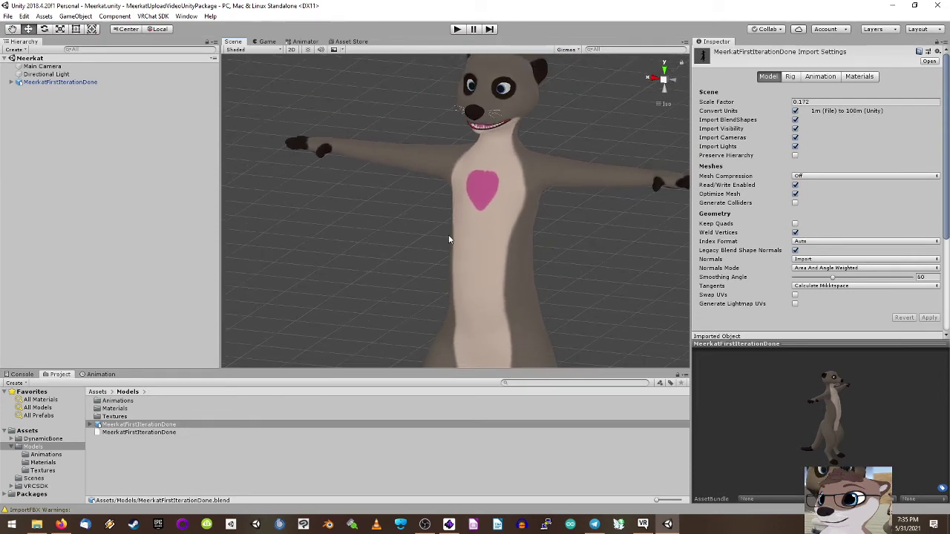
alt+drag(443, 257, 484, 271)
scroll(464, 259, up, 5)
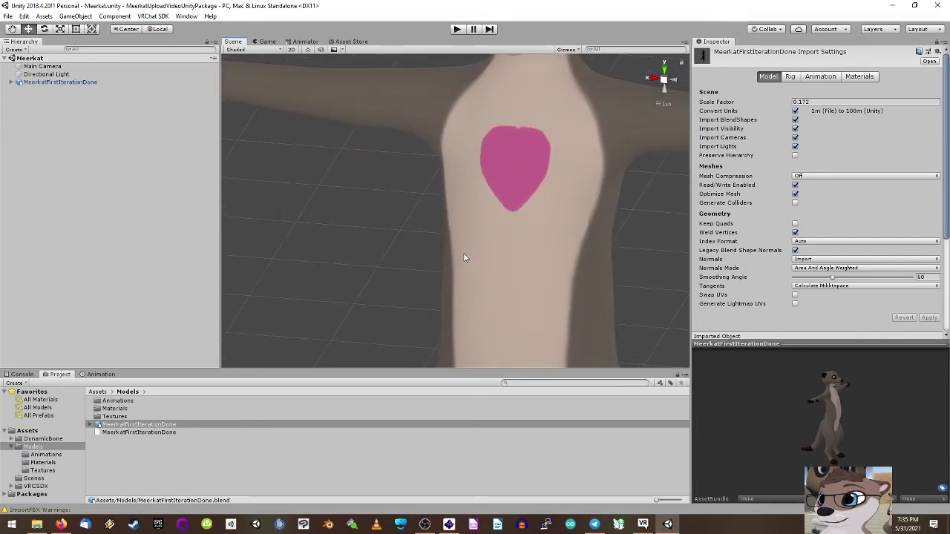
scroll(463, 257, down, 2)
scroll(463, 257, down, 3)
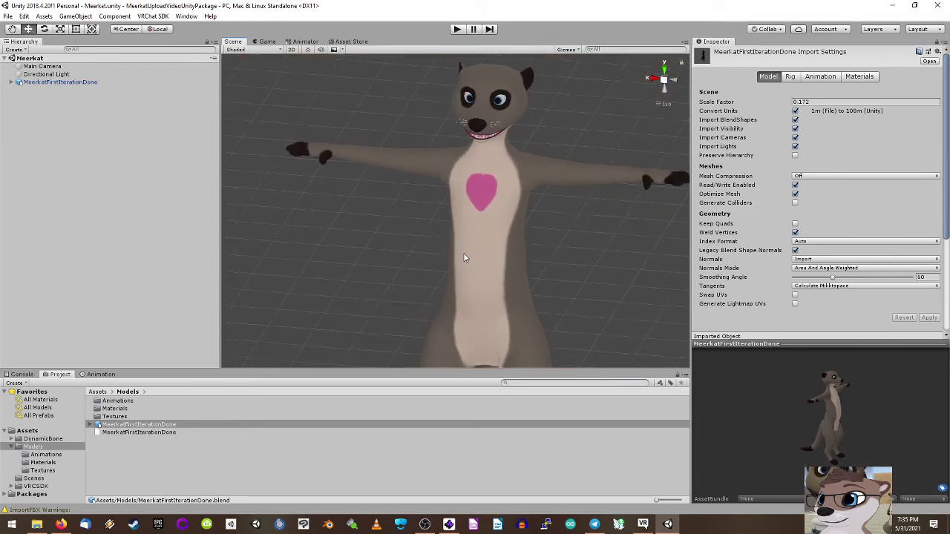
scroll(464, 258, up, 3)
scroll(464, 258, down, 3)
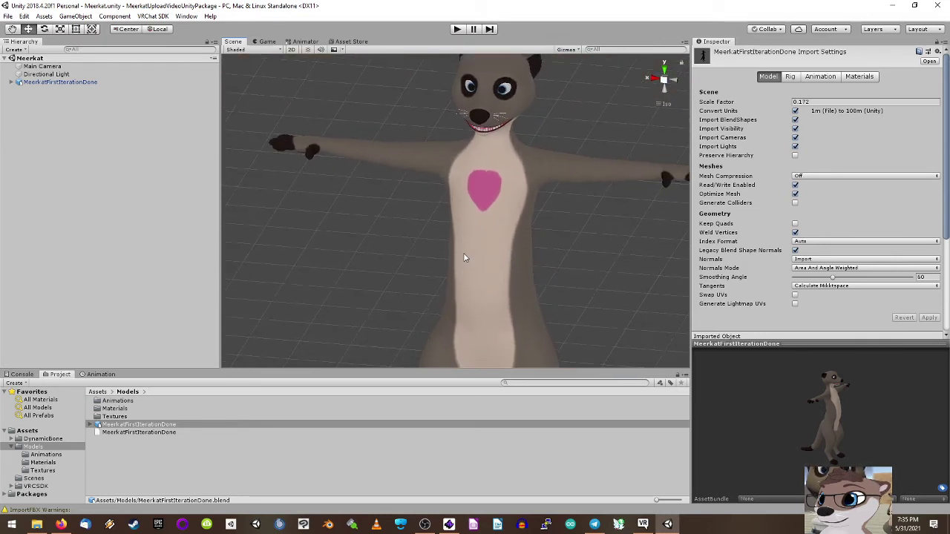
scroll(463, 258, up, 2)
scroll(463, 257, down, 3)
scroll(463, 255, up, 3)
scroll(463, 254, down, 3)
scroll(471, 311, up, 3)
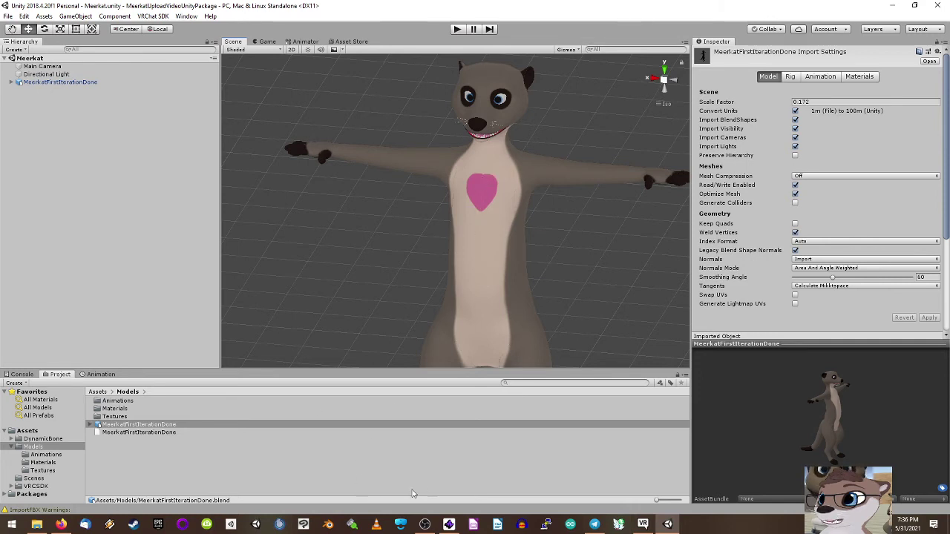
Step: Reopen the MeerkatFirstIterationDone model in Blender from Unity's Models folder and inspect the pink half heart in the fur texture
double_click(159, 426)
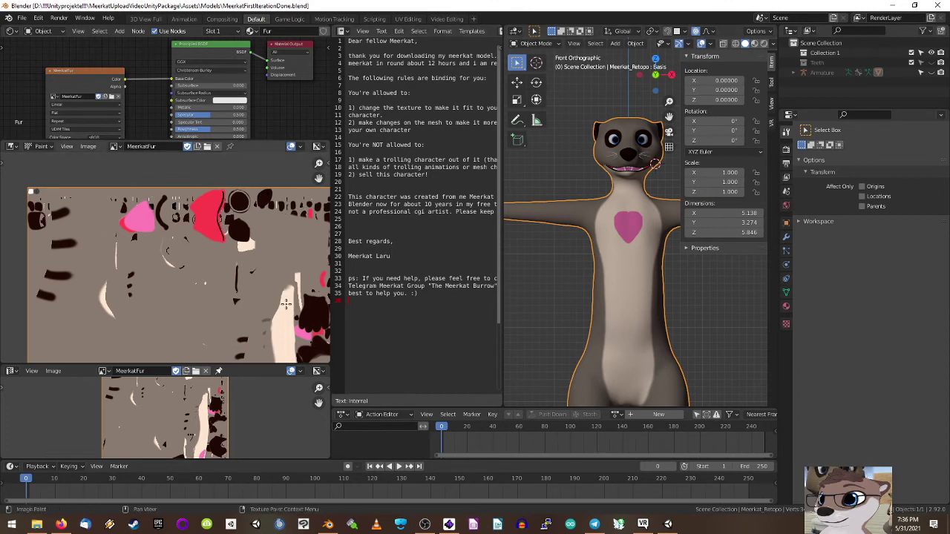
scroll(285, 304, up, 5)
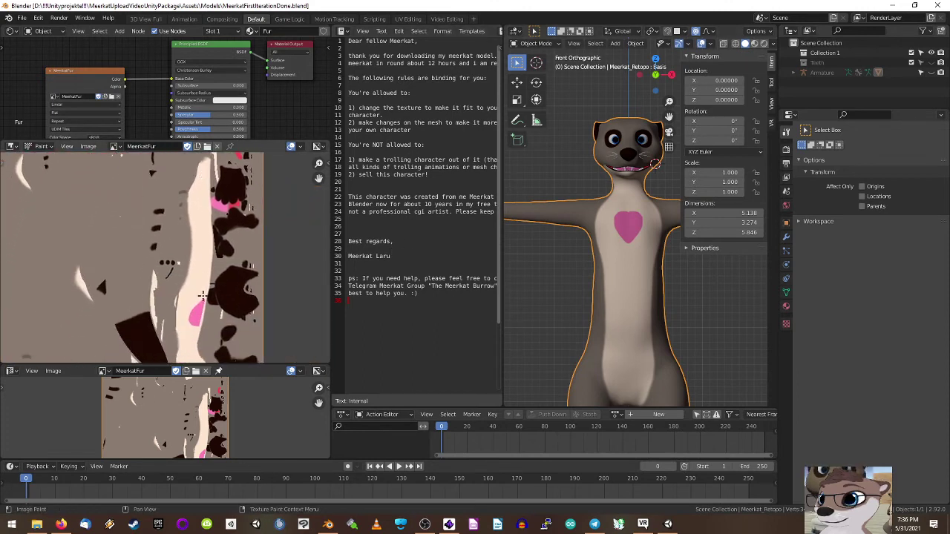
scroll(204, 318, up, 3)
scroll(185, 197, up, 3)
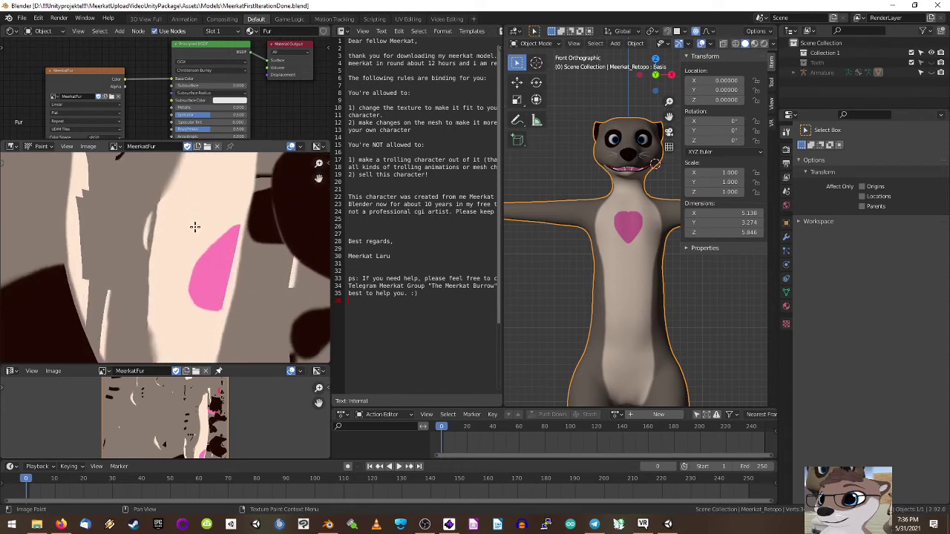
scroll(181, 230, up, 2)
scroll(181, 230, up, 2)
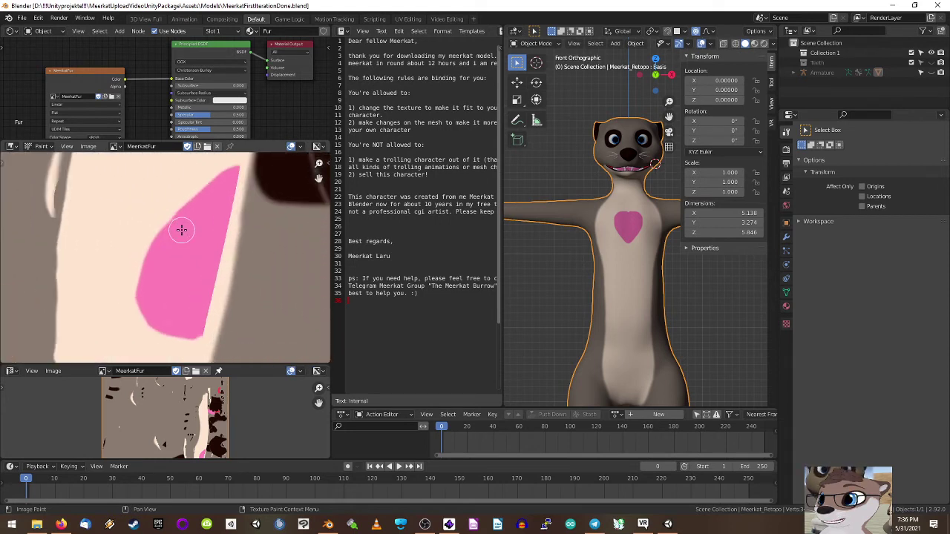
scroll(158, 230, up, 1)
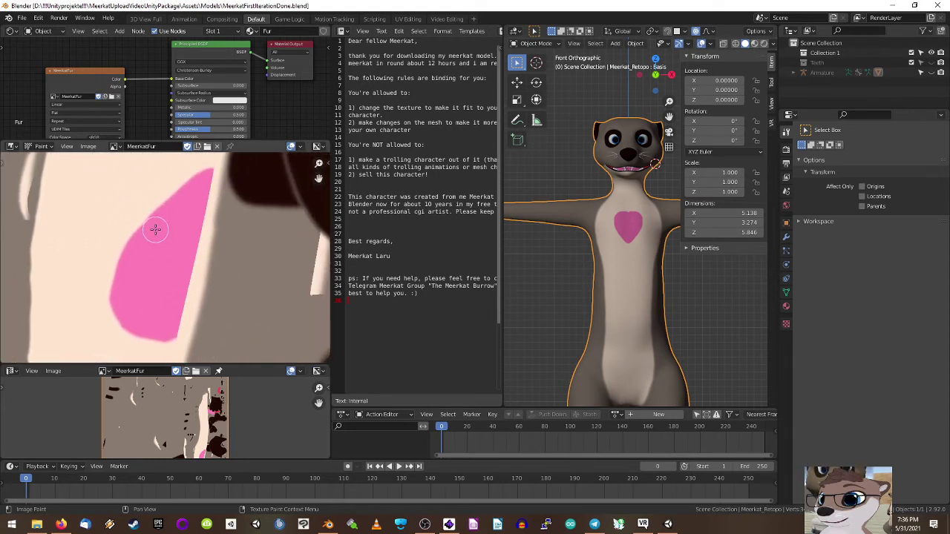
Step: Show the image editor's paint tools, check the brush settings, and reduce the brush radius for painting the half heart's edge
click(37, 147)
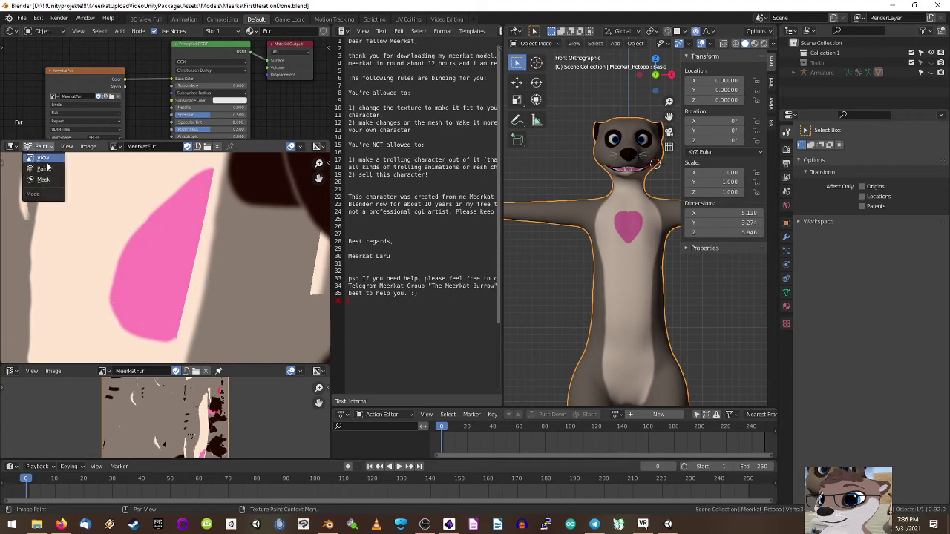
scroll(158, 221, up, 1)
key(t)
key(n)
scroll(292, 260, down, 5)
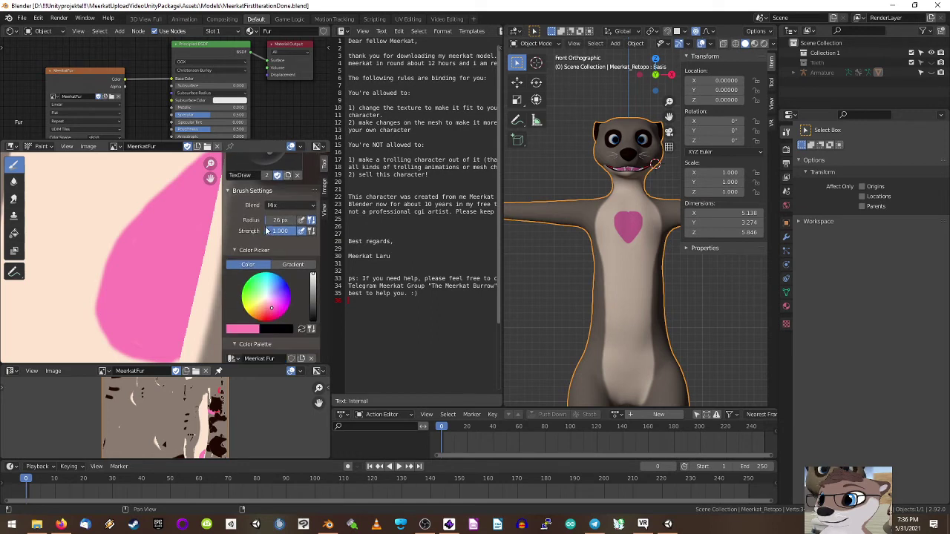
key(n)
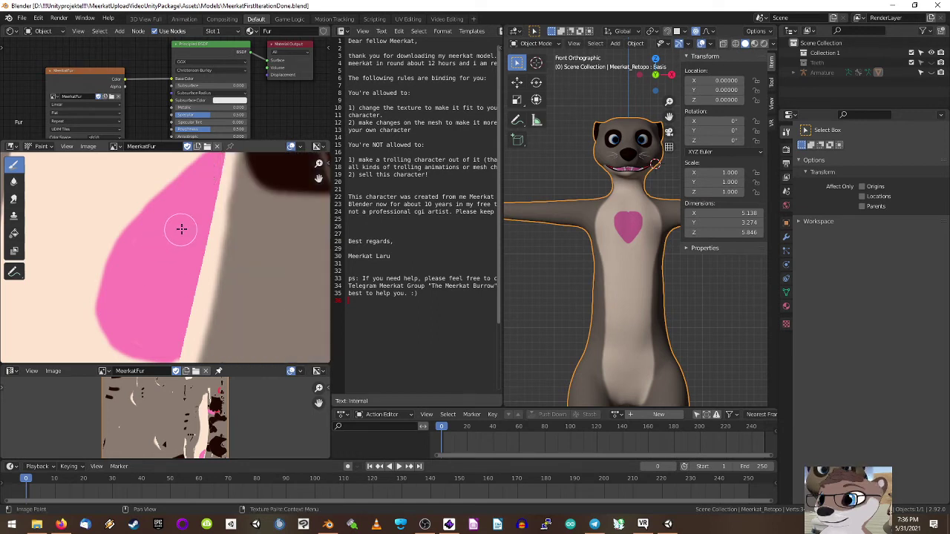
key(f)
click(169, 236)
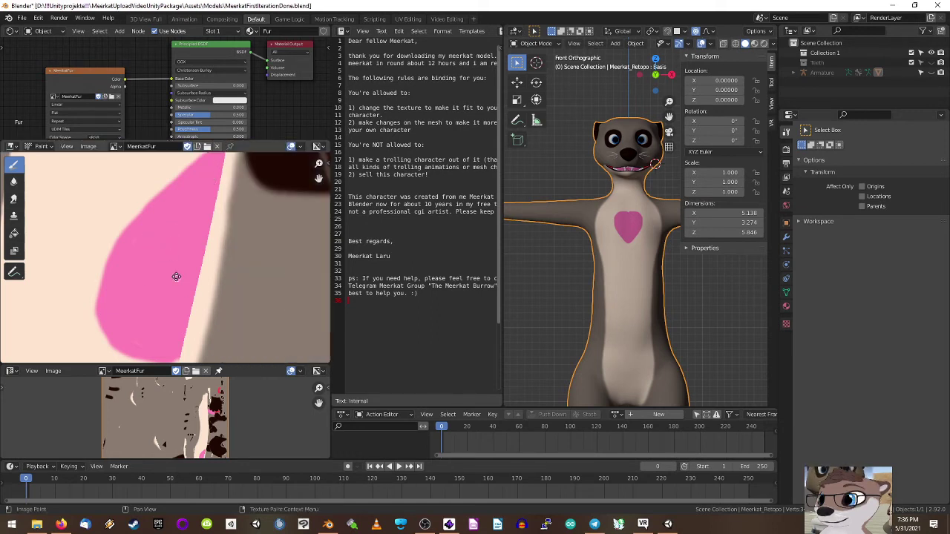
Step: Extend the pink past the half heart's straight seam edge along its whole length up to the tip, enlarging the brush after the first stroke
scroll(174, 275, up, 4)
middle_drag(160, 325, 152, 267)
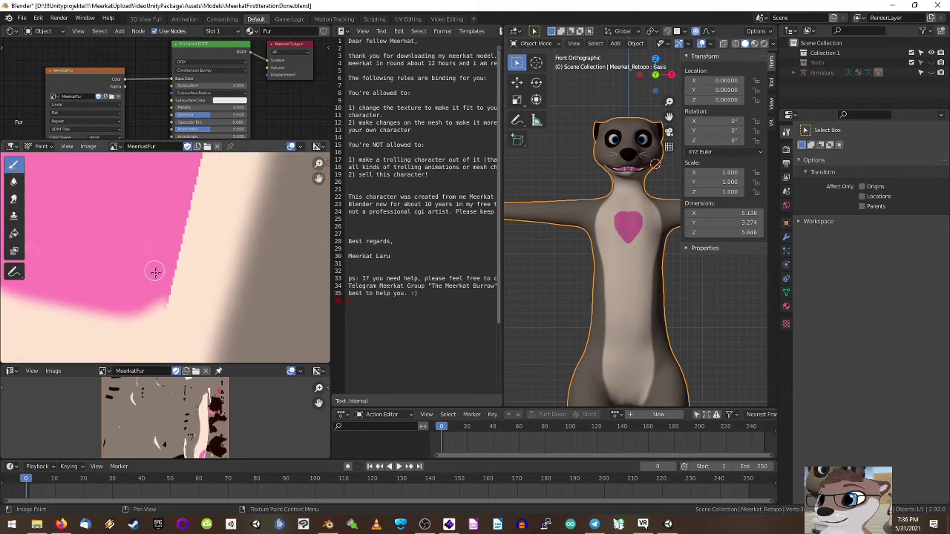
mouse_move(161, 284)
mouse_down()
mouse_move(182, 247)
mouse_move(173, 282)
mouse_move(185, 219)
mouse_up()
key(f)
click(193, 220)
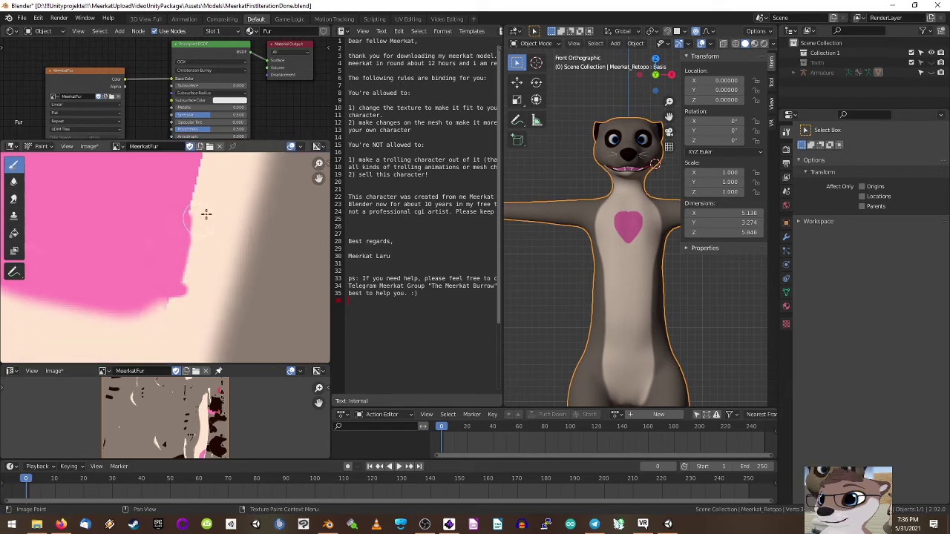
middle_drag(195, 216, 180, 267)
mouse_move(150, 317)
mouse_down()
mouse_move(185, 168)
mouse_move(163, 228)
mouse_move(188, 191)
mouse_up()
middle_drag(188, 191, 178, 229)
mouse_move(143, 318)
mouse_down()
mouse_move(170, 180)
mouse_move(163, 215)
mouse_move(174, 207)
mouse_up()
middle_drag(174, 207, 141, 318)
mouse_move(141, 318)
mouse_down()
mouse_move(165, 195)
mouse_move(163, 208)
mouse_up()
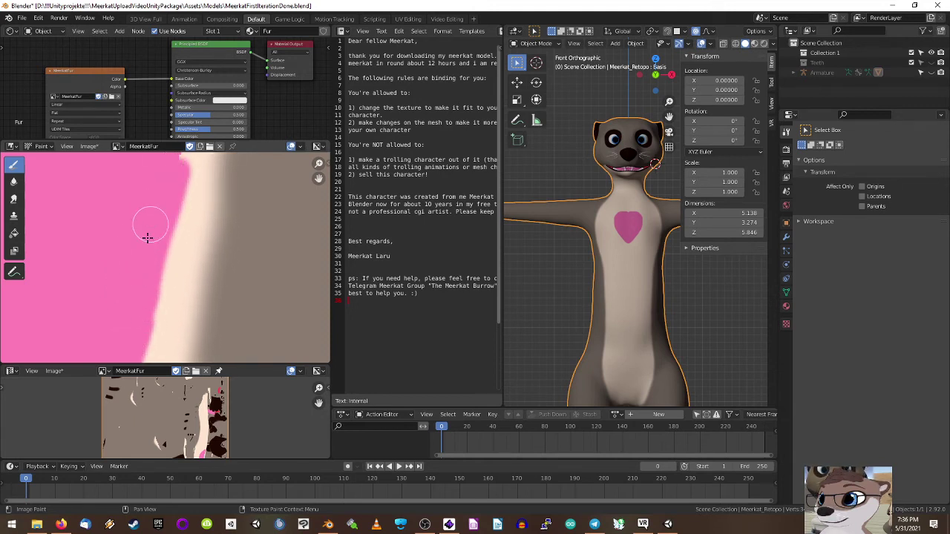
middle_drag(198, 189, 150, 337)
mouse_move(127, 314)
mouse_down()
mouse_move(152, 219)
mouse_move(135, 325)
mouse_move(156, 182)
mouse_up()
mouse_move(111, 244)
middle_down()
mouse_move(127, 307)
mouse_move(117, 329)
middle_up()
mouse_move(127, 304)
mouse_down()
mouse_move(131, 276)
mouse_move(121, 343)
mouse_move(132, 253)
mouse_move(143, 249)
mouse_move(132, 313)
mouse_move(131, 250)
mouse_up()
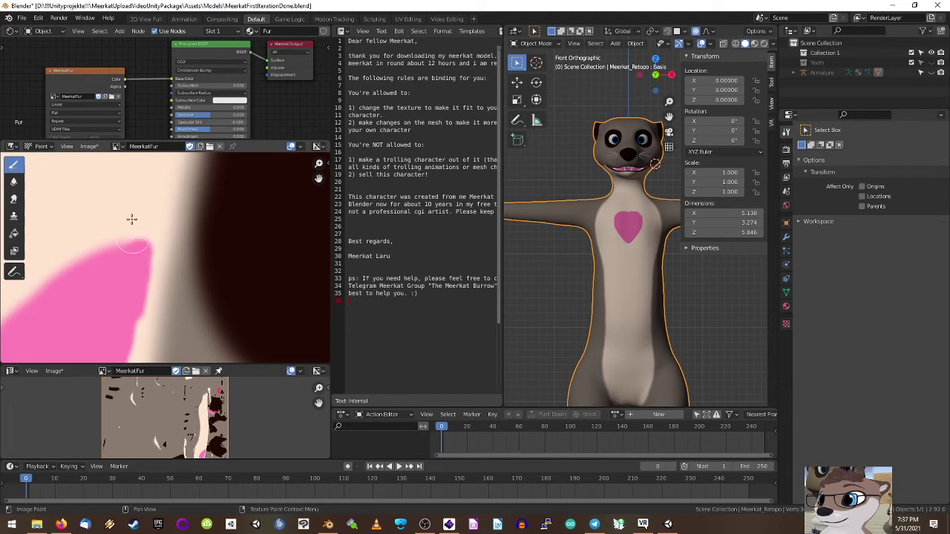
Step: Set the image editor to View mode and save the fur texture over MeerkatFur.1001.png in the Unity project's Textures folder
click(41, 147)
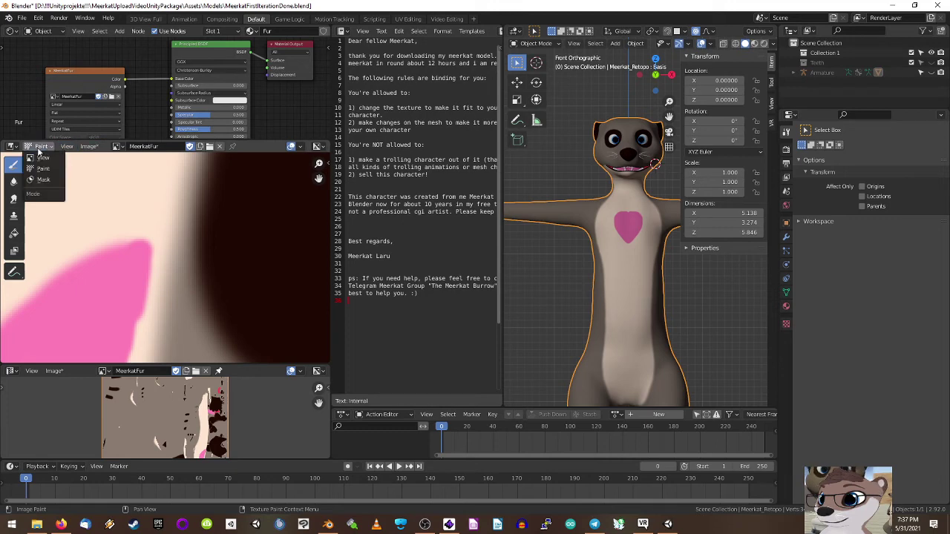
click(38, 159)
click(89, 147)
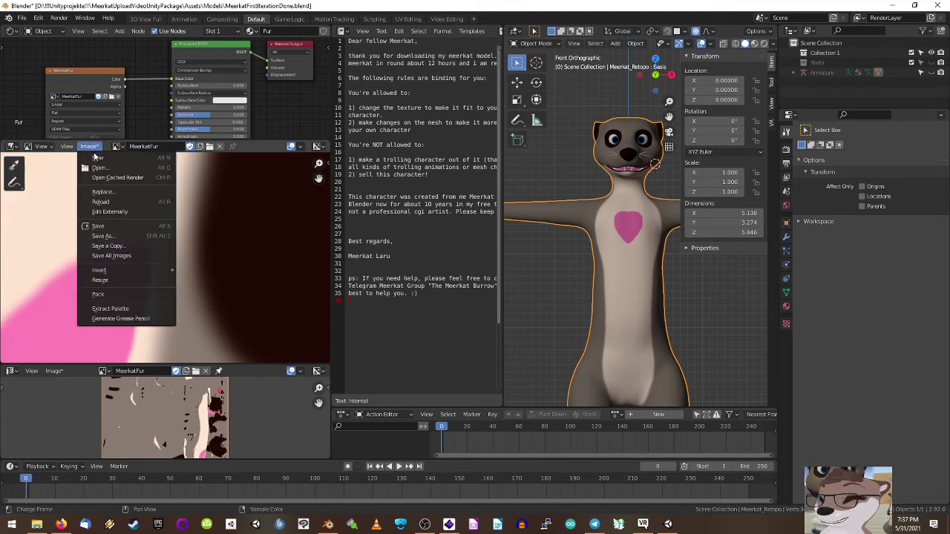
click(115, 237)
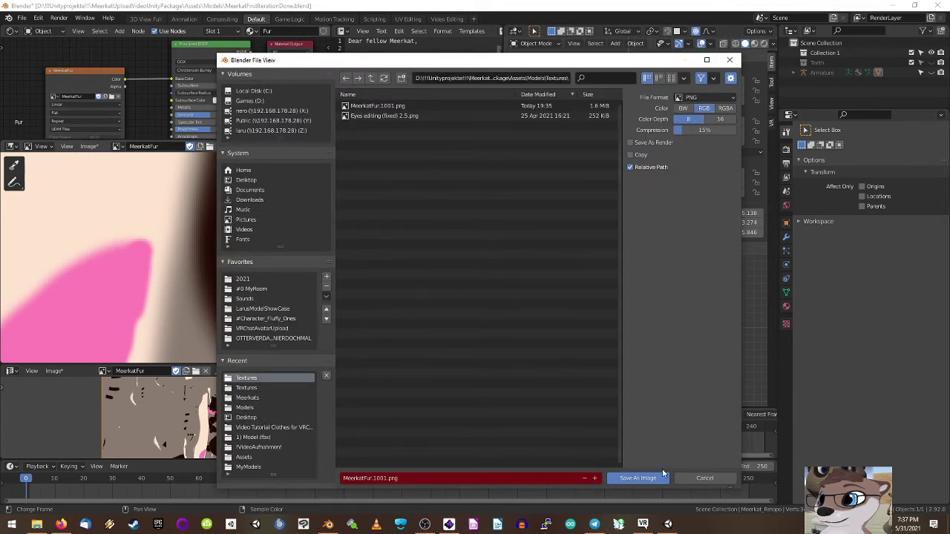
click(642, 478)
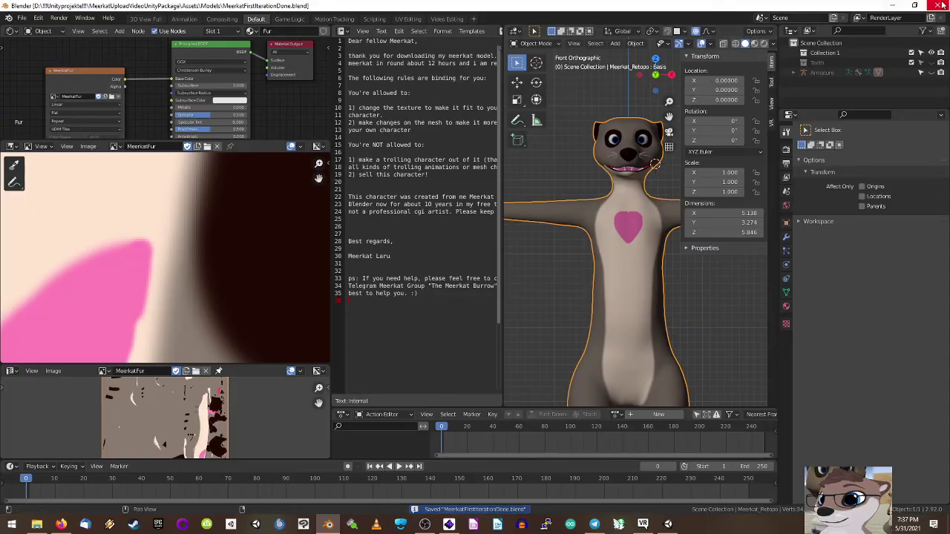
Step: Return to Unity and show the VRChat SDK control panel
click(448, 524)
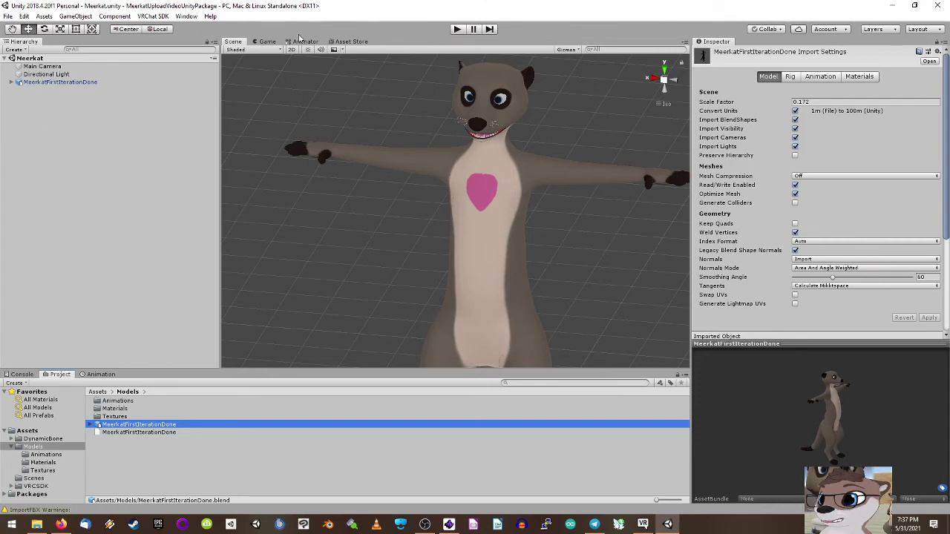
click(156, 18)
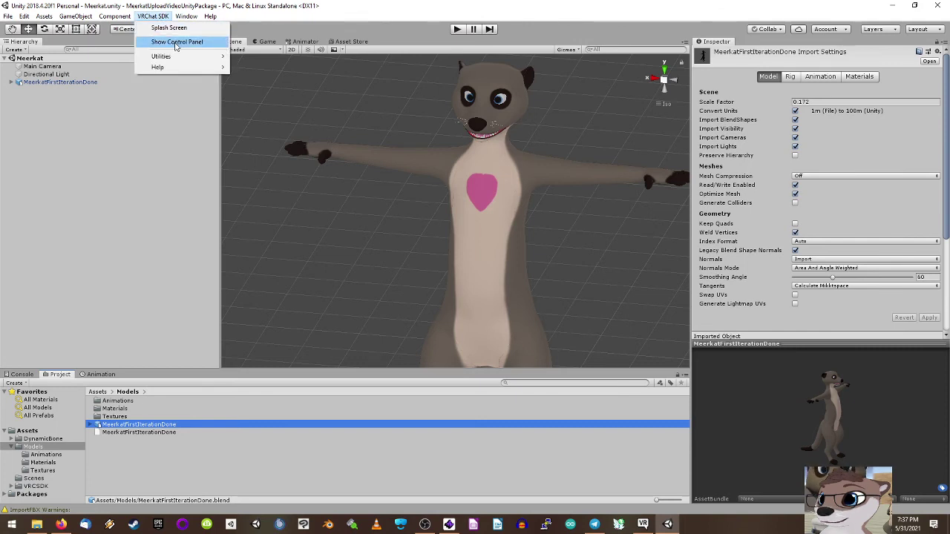
click(176, 43)
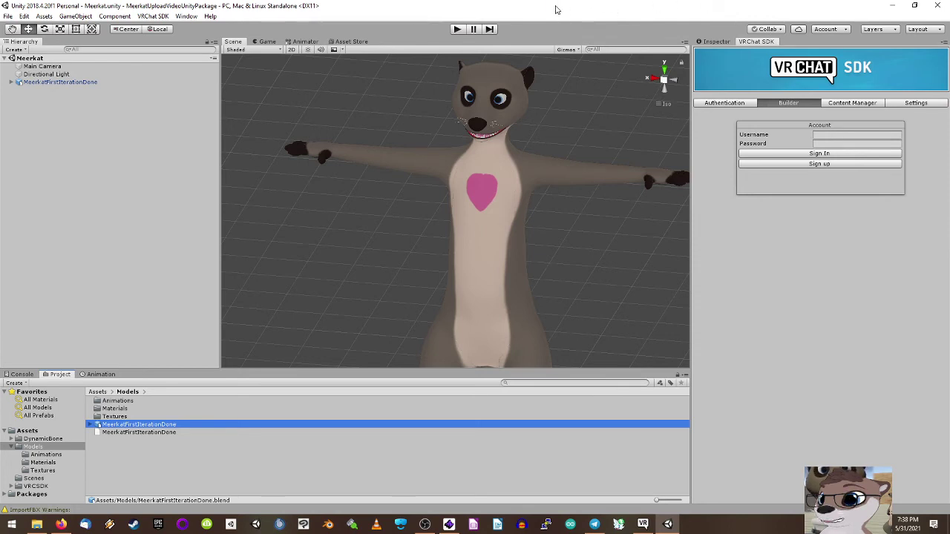
Step: Move the Unity window aside for the VRChat SDK sign-in, close the Unityprojekte folder window, and restore Unity to full screen
drag(520, 7, 942, 67)
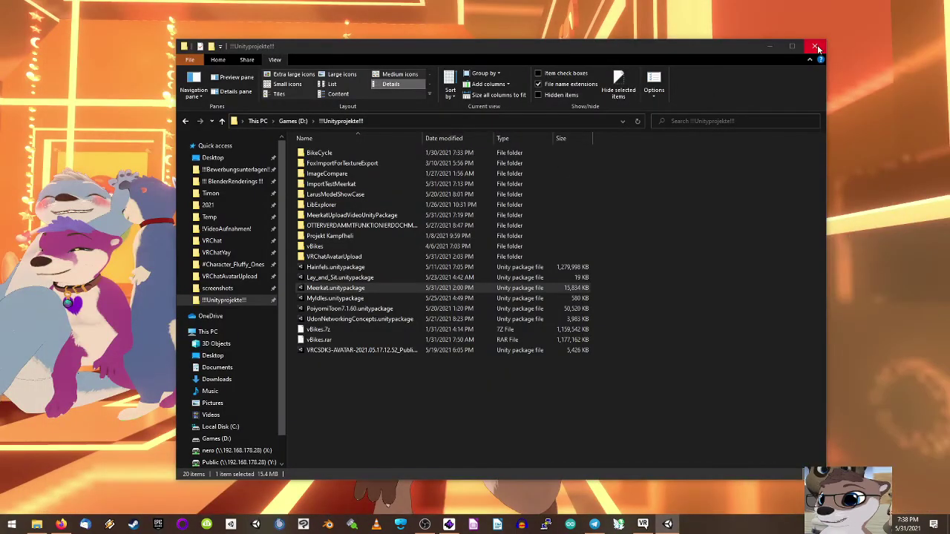
click(816, 47)
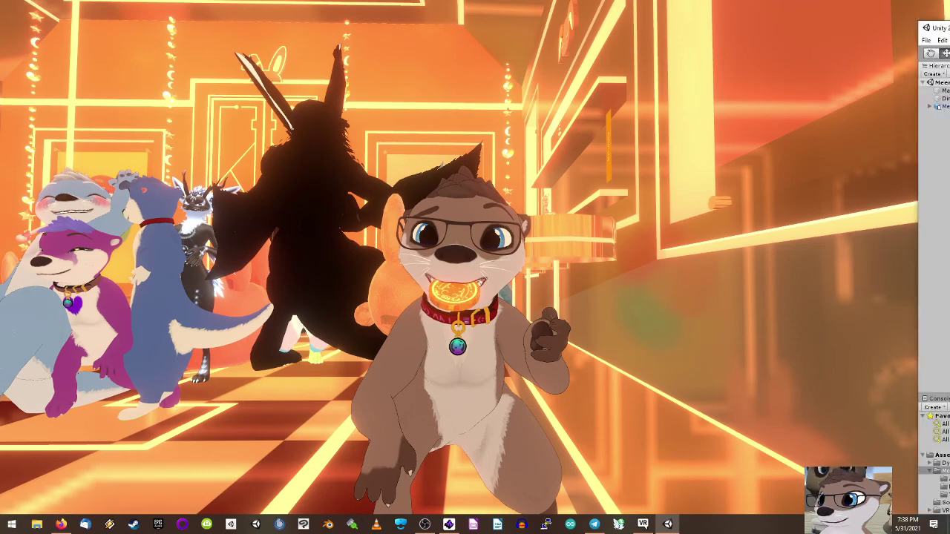
key(alt+Tab)
drag(626, 132, 456, 2)
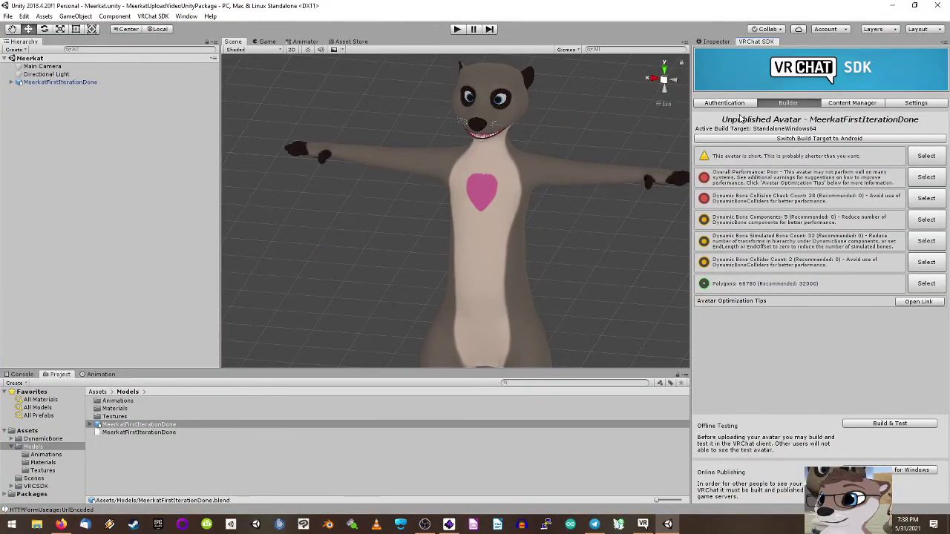